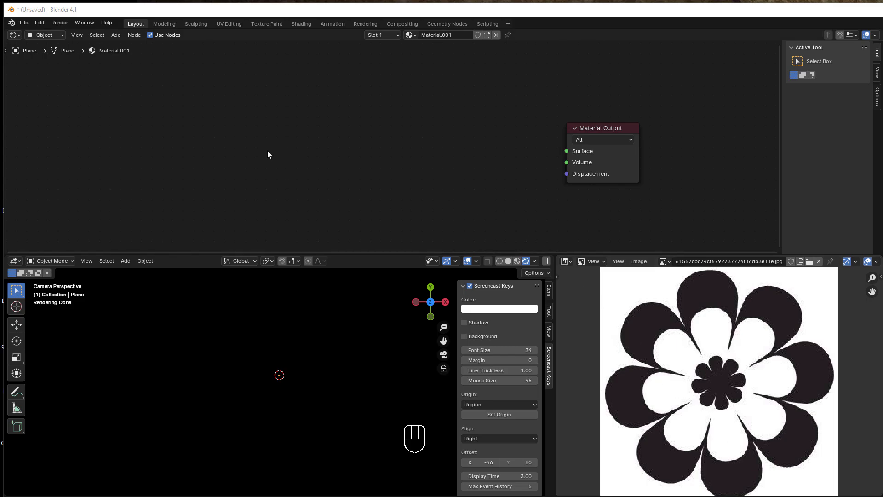
Add a Texture Coordinate node and connect its UV output to the Material Output's Surface input
scroll(268, 154, up, 1)
key(shift+a)
mouse_move(246, 153)
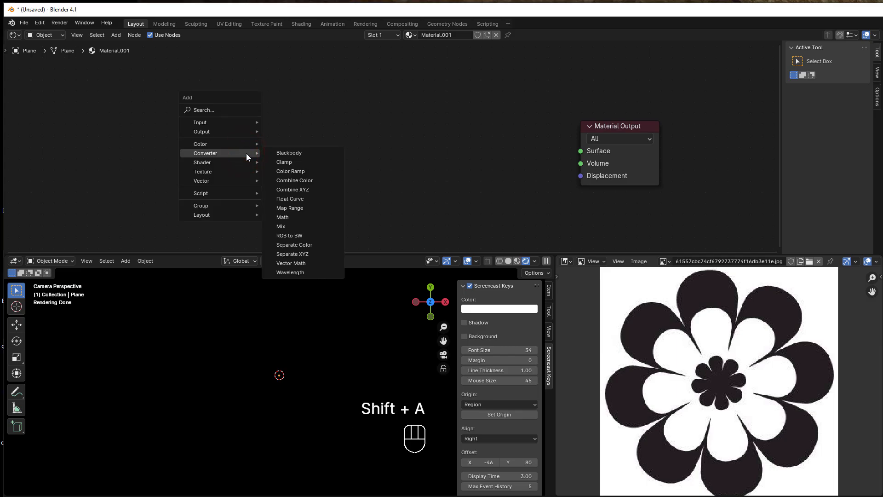
mouse_move(214, 123)
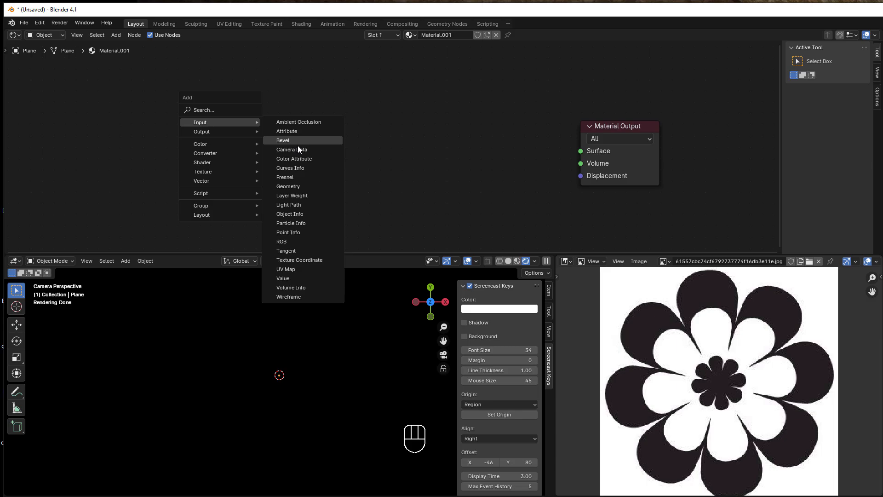
click(290, 260)
click(182, 105)
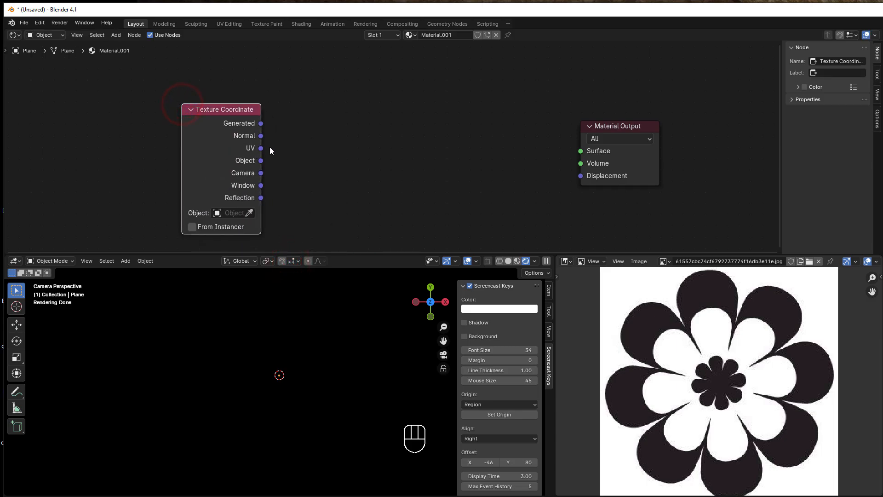
drag(261, 148, 579, 150)
scroll(224, 361, down, 4)
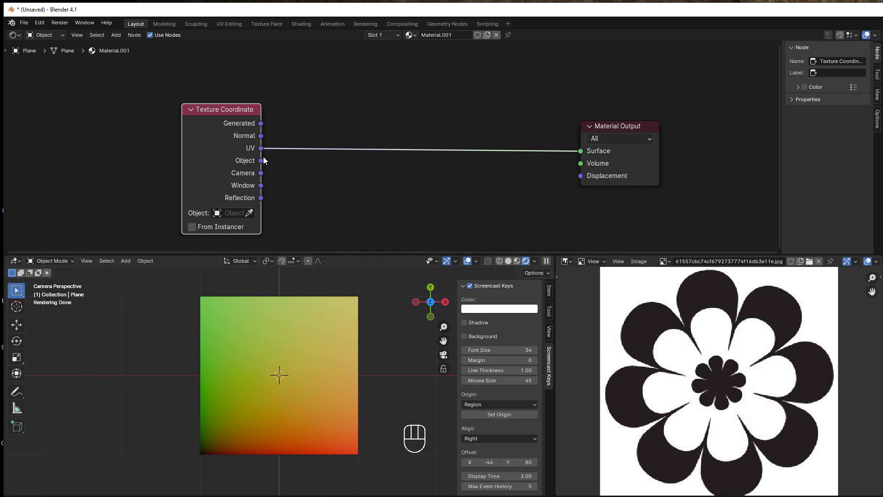
Add a Vector Math Subtract node fed by the UV output, with its X and Y values set to 0.5
scroll(308, 205, up, 2)
middle_drag(308, 205, 299, 198)
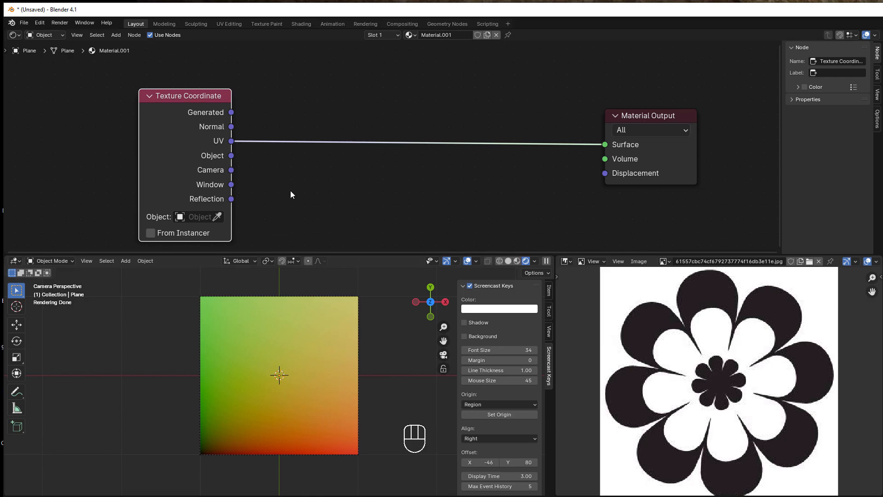
drag(230, 141, 306, 191)
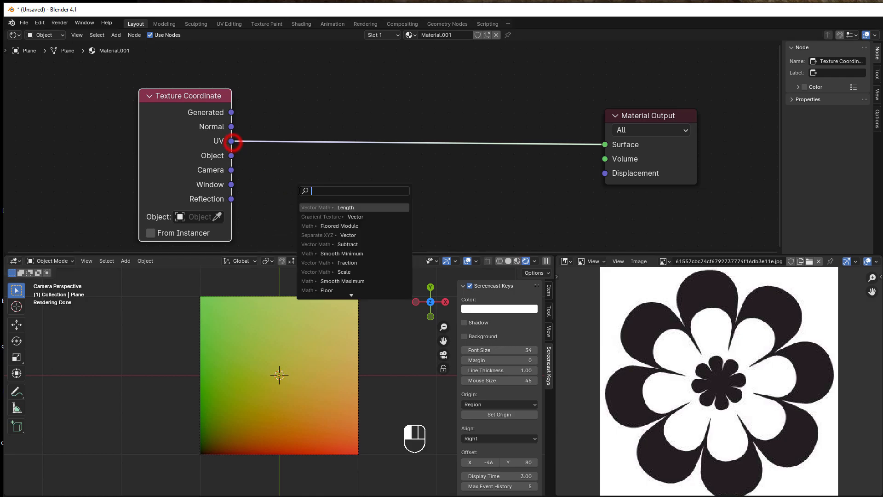
text(subt)
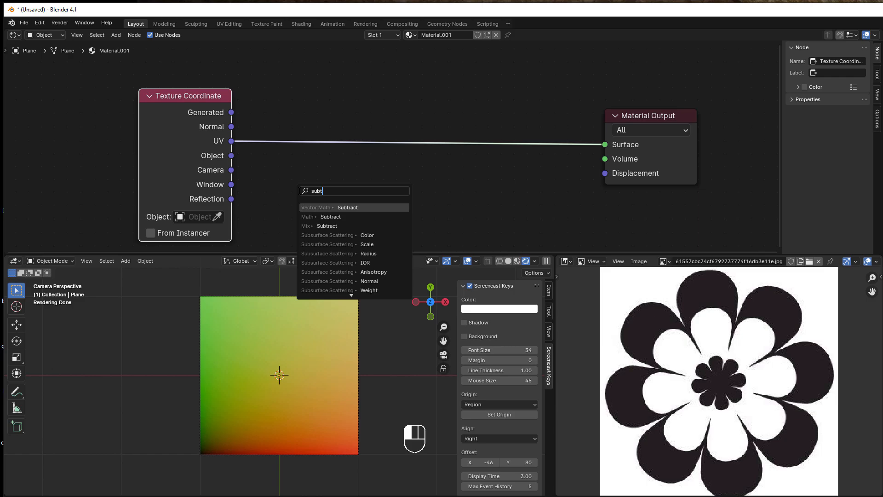
click(332, 207)
click(315, 187)
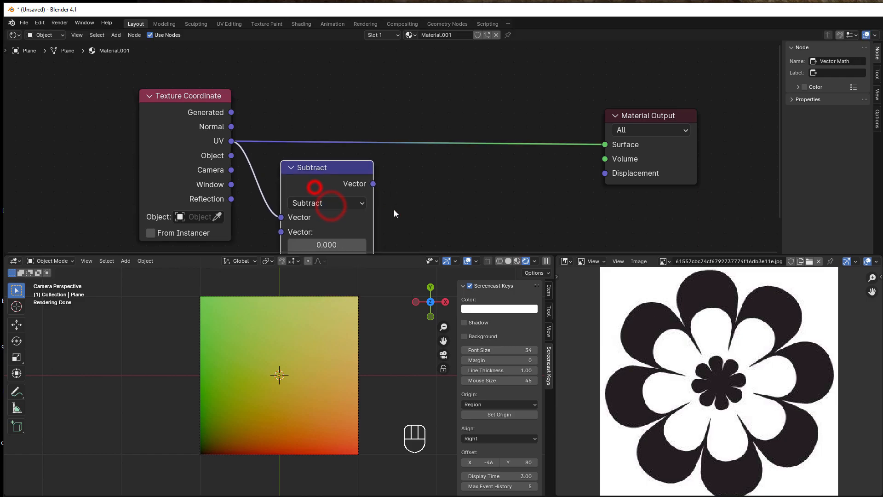
middle_drag(394, 209, 378, 165)
drag(307, 200, 307, 213)
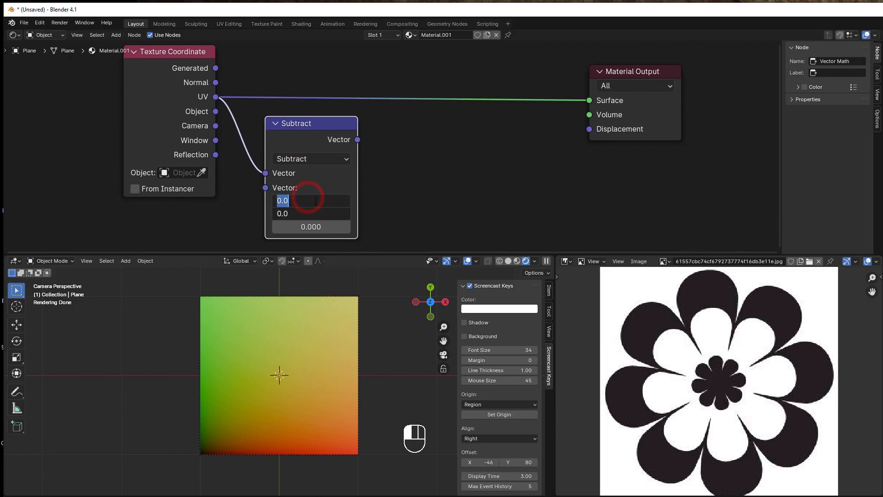
text(0.5)
key(Return)
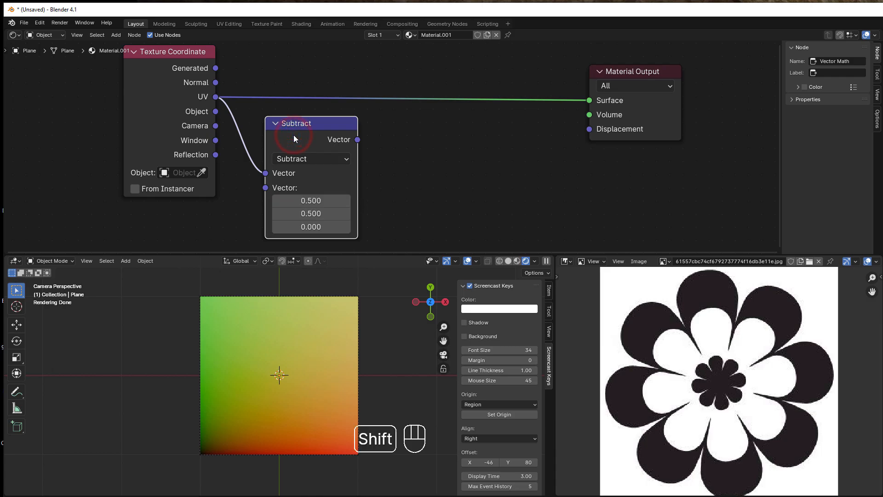
Duplicate the Subtract node beside the original and feed the original's Vector output into the copy's first input
key(shift+d)
click(427, 145)
drag(359, 140, 419, 178)
click(398, 177)
drag(360, 142, 400, 182)
Change the duplicated node to Multiply with X and Y set to 2, and connect its output to Surface
click(420, 172)
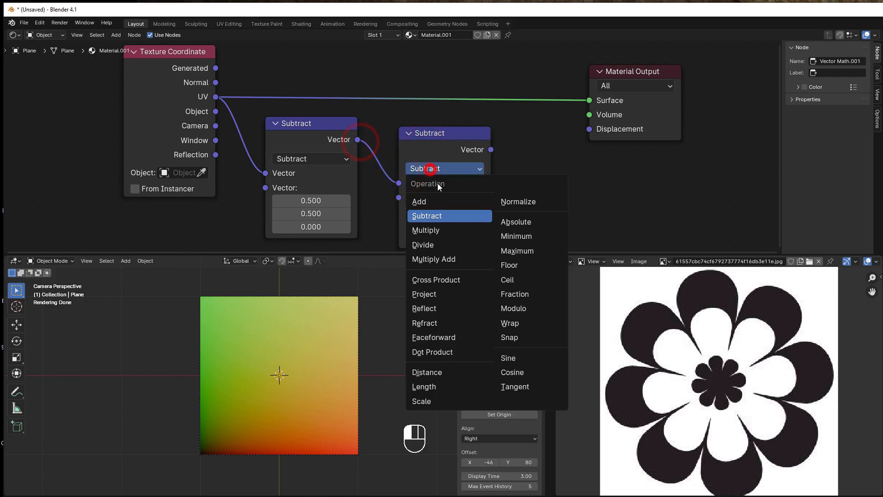
click(448, 231)
drag(442, 210, 441, 223)
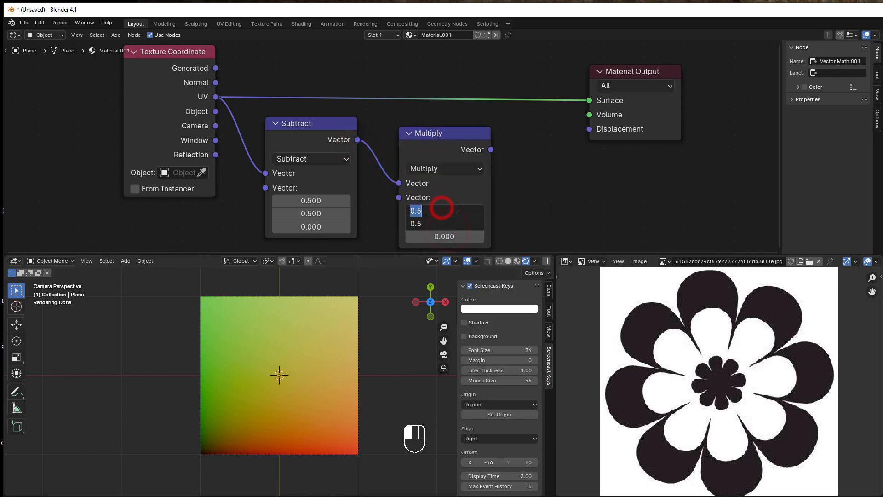
text(2)
key(Return)
drag(491, 150, 589, 100)
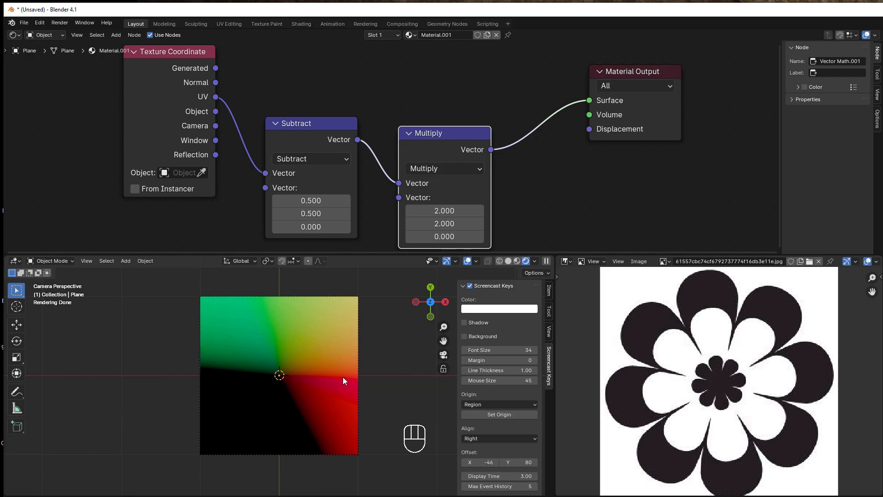
Arrange the Texture Coordinate, Subtract and Multiply nodes closely together in a row
drag(324, 137, 311, 71)
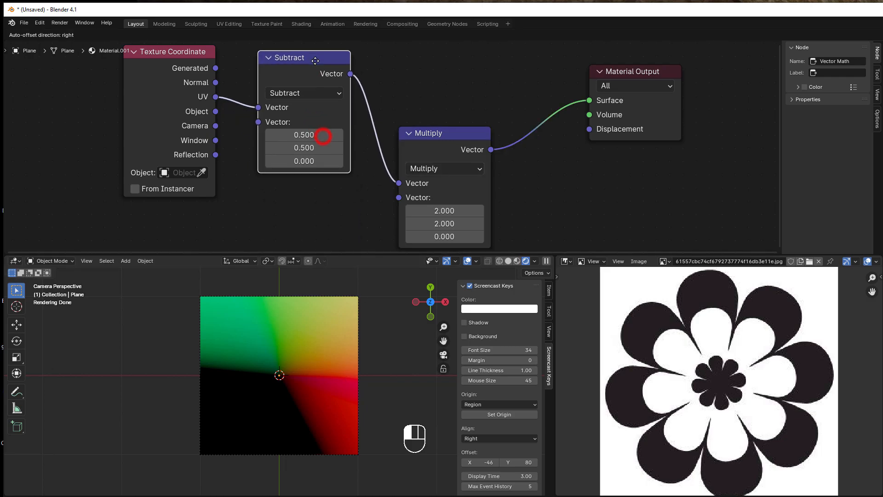
drag(177, 105, 187, 111)
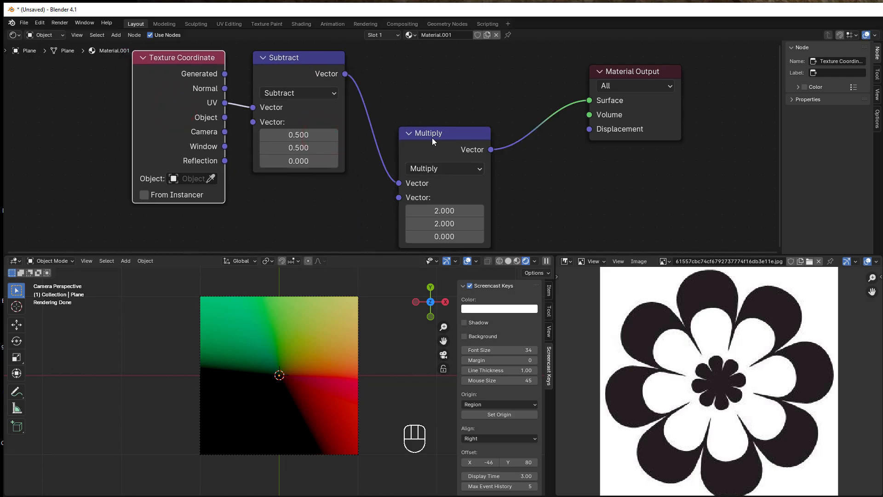
drag(432, 137, 401, 77)
middle_drag(525, 183, 433, 208)
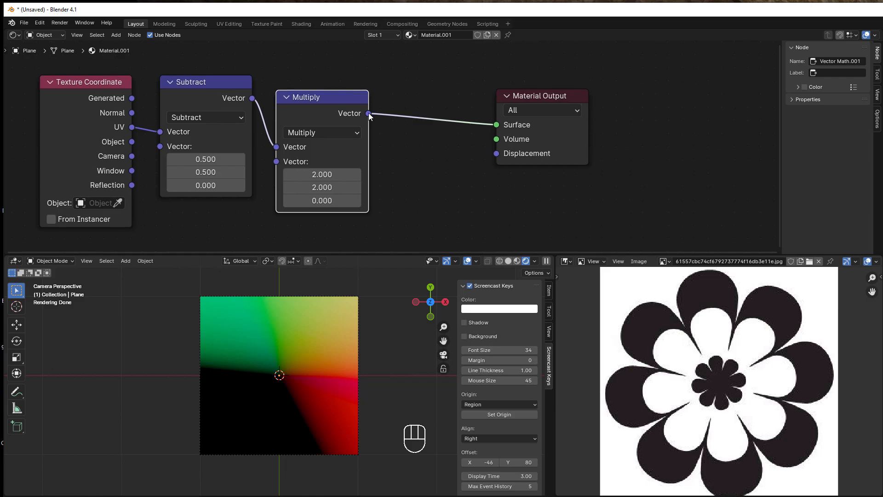
Add a Gradient Texture node fed by the Multiply node's Vector output and set its type to Radial
drag(368, 113, 431, 192)
text(grad)
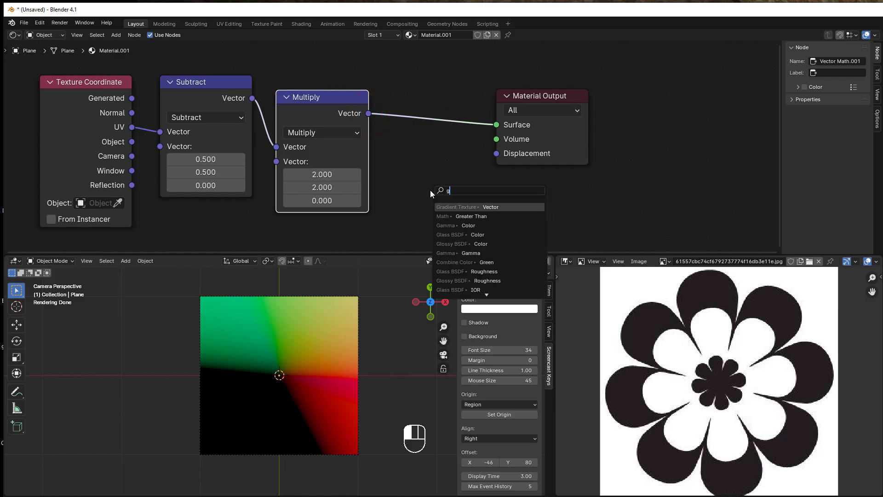
key(Return)
click(393, 175)
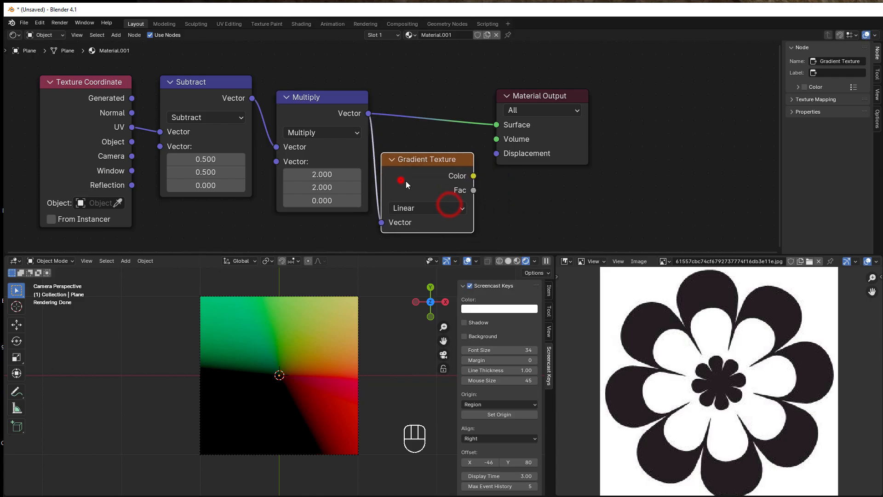
click(417, 207)
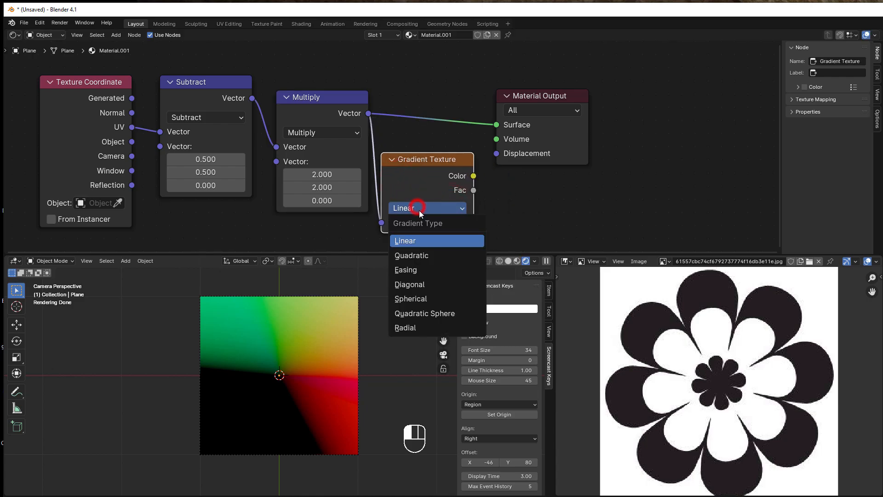
click(414, 327)
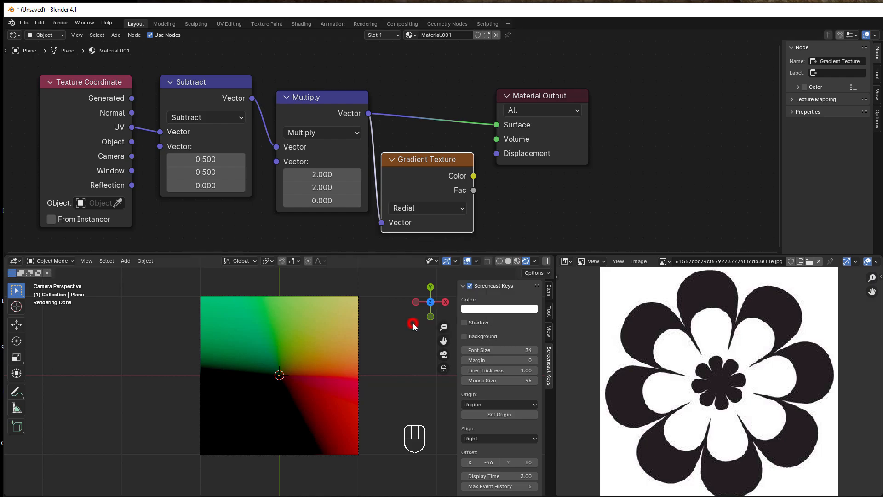
Connect the Gradient Texture's Fac output to Surface and space the two nodes out in line with the chain
drag(437, 171, 445, 164)
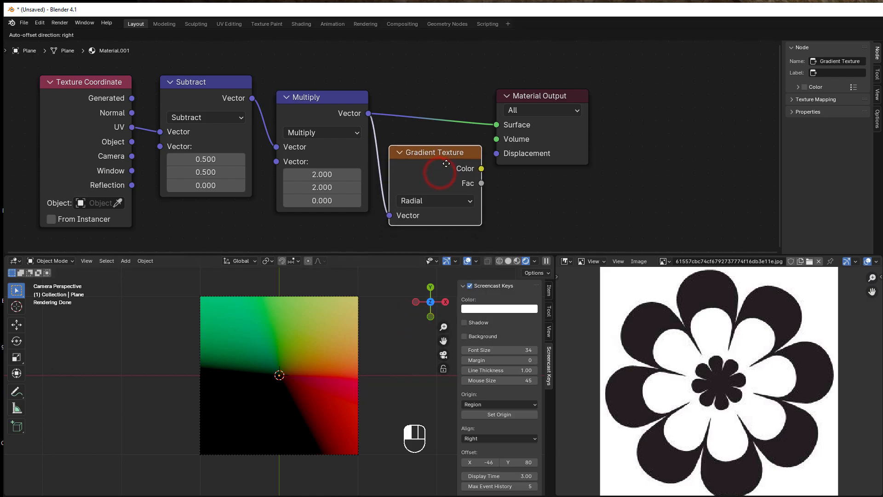
drag(519, 105, 603, 97)
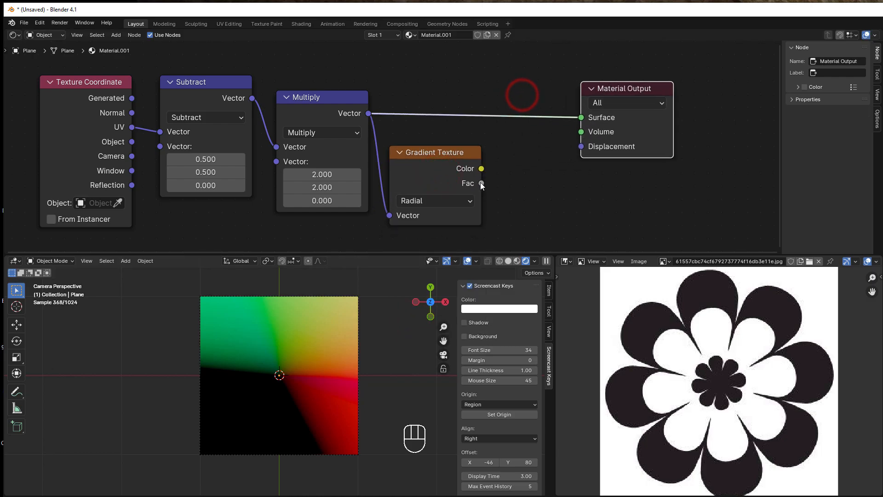
drag(481, 183, 576, 117)
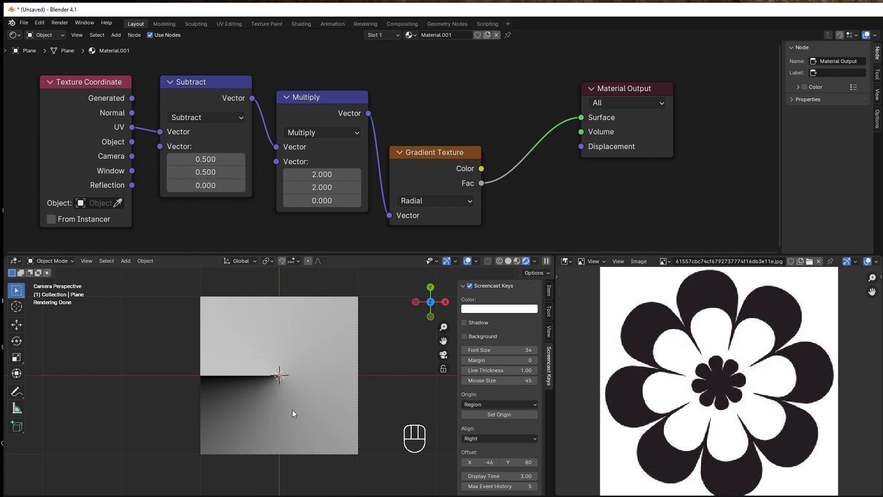
drag(427, 219, 429, 161)
middle_drag(472, 193, 408, 195)
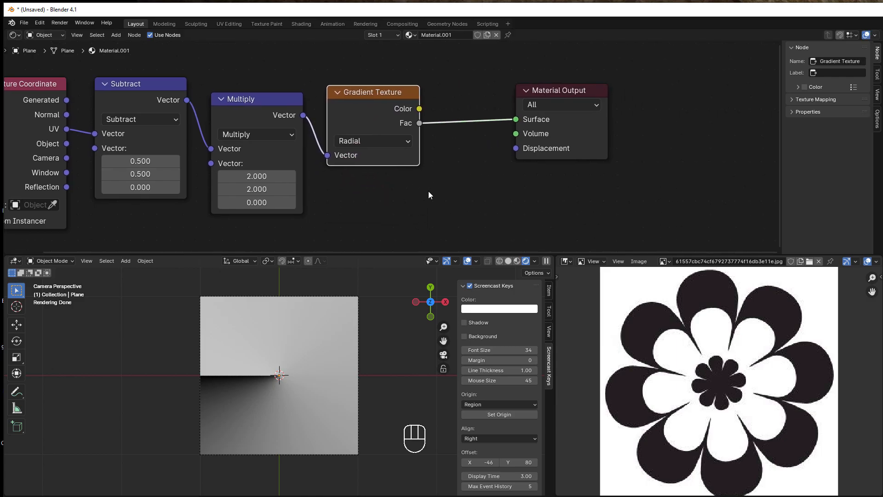
Insert a Math node between the Gradient Texture and Material Output, and set its operation to Floored Modulo
key(shift+a)
mouse_move(399, 223)
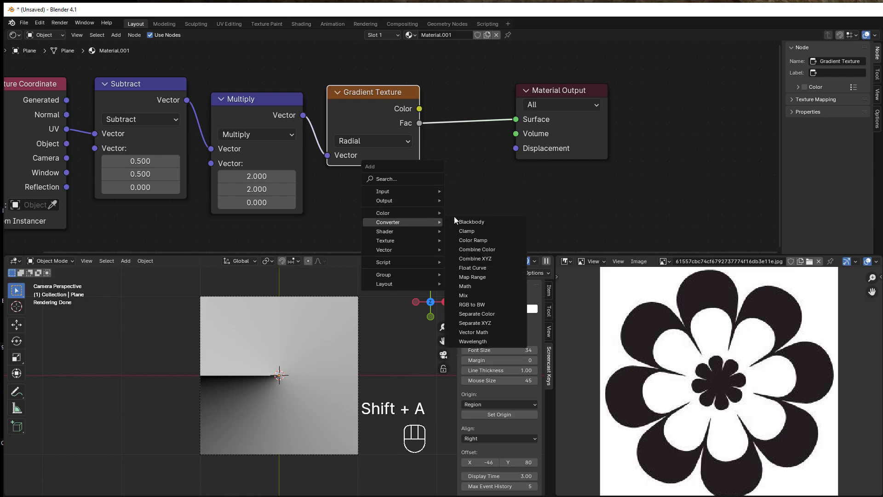
click(477, 286)
click(432, 101)
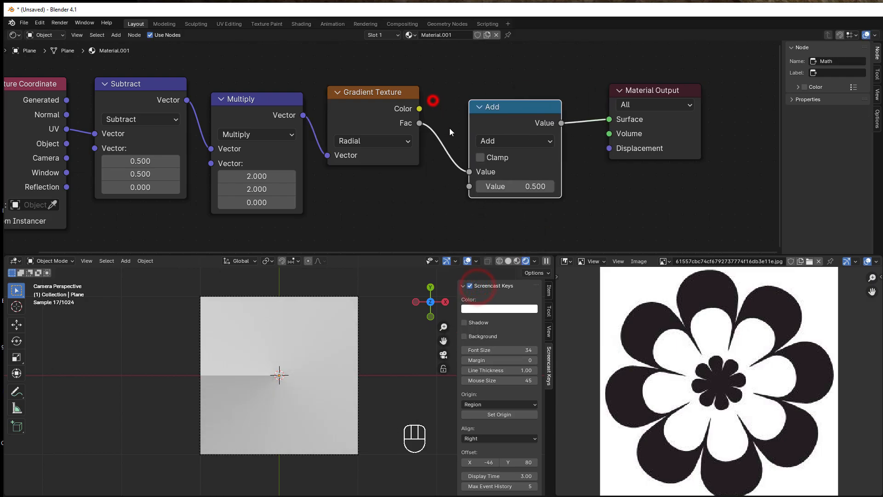
click(488, 142)
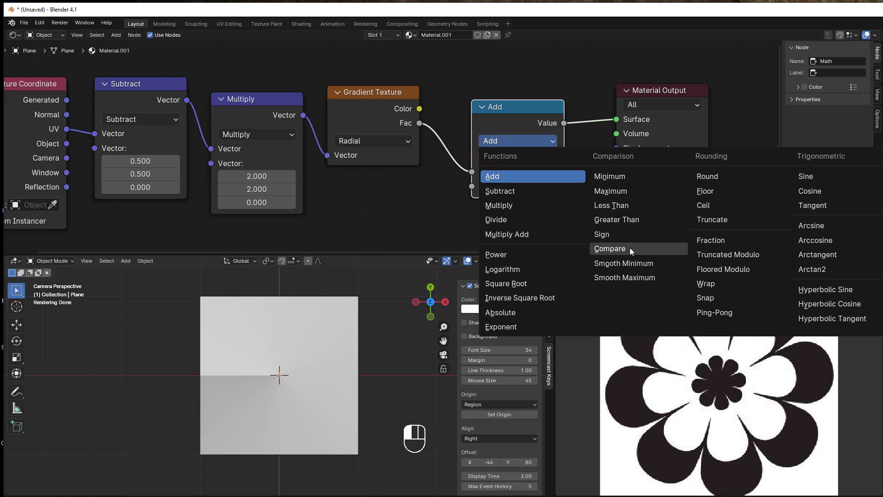
click(723, 269)
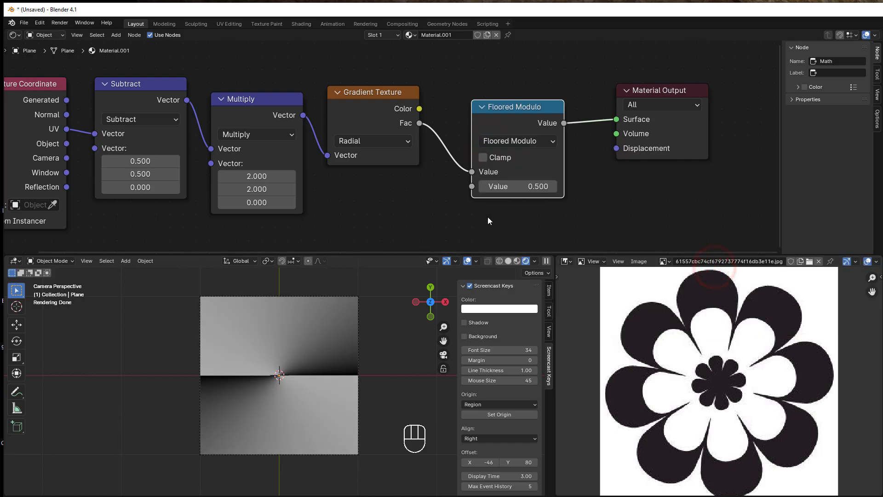
Set the Floored Modulo node's second value to 0.1
middle_drag(488, 218, 411, 222)
click(407, 191)
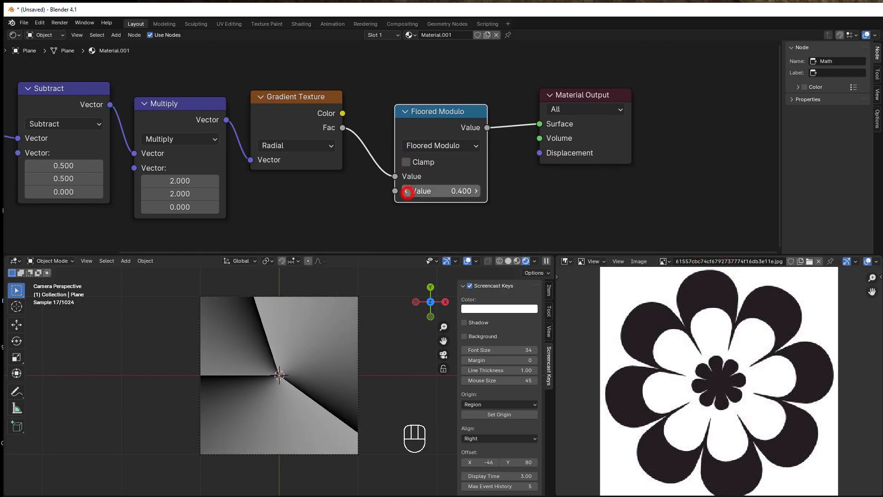
click(407, 191)
click(407, 192)
click(407, 191)
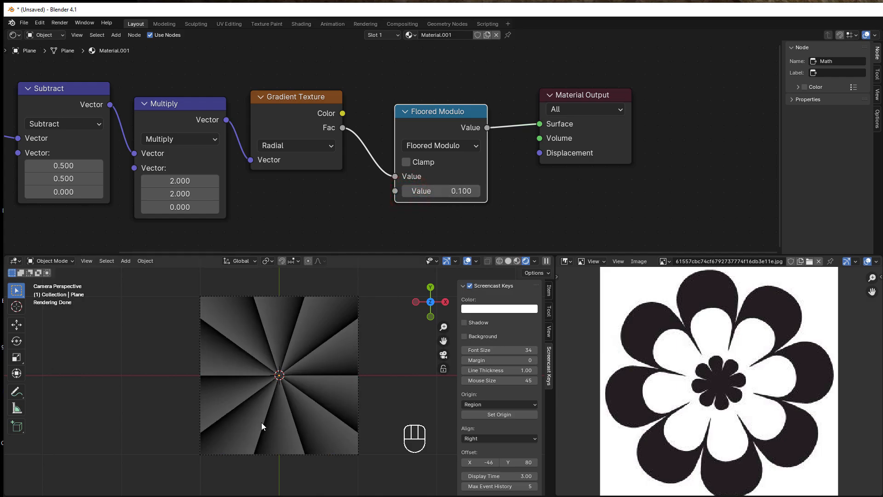
Add a Math node below the Gradient Texture node and set its operation to Divide
scroll(371, 183, down, 1)
middle_drag(371, 183, 431, 163)
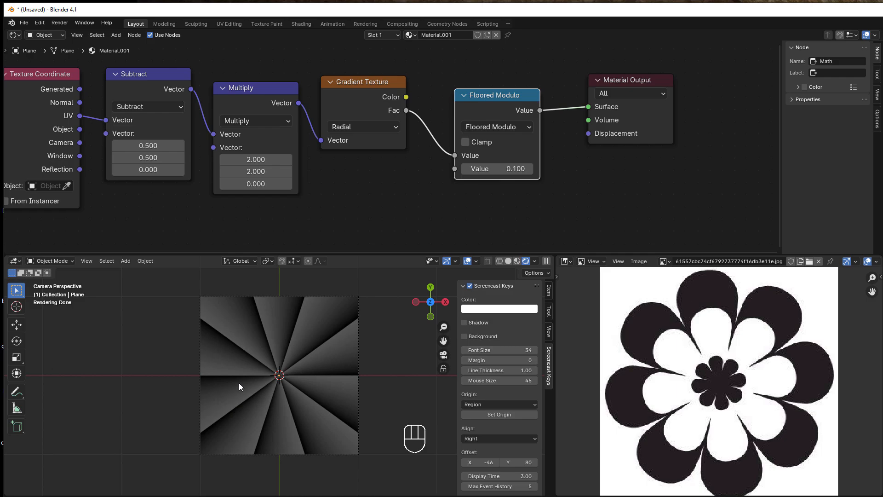
click(380, 192)
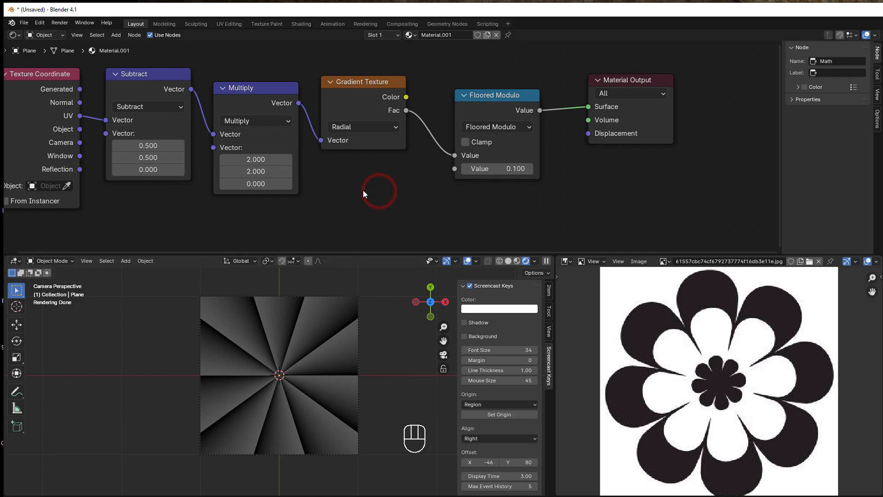
key(shift+a)
mouse_move(363, 189)
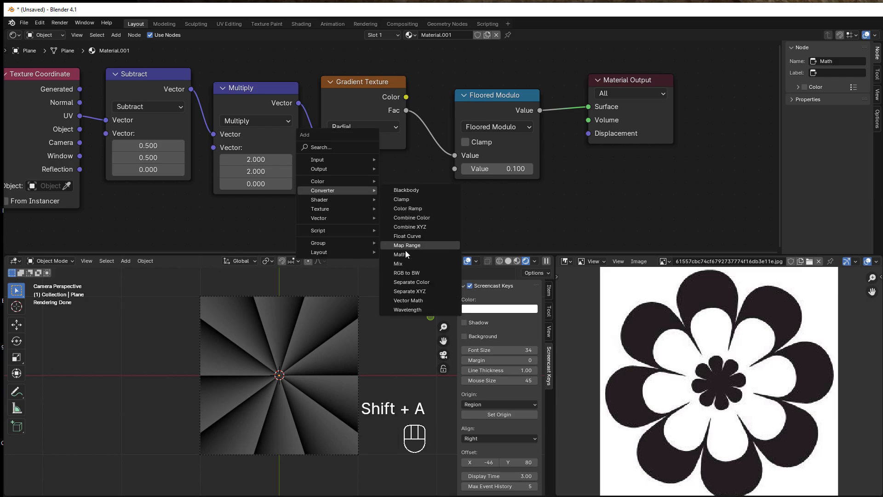
click(406, 254)
click(325, 163)
click(349, 197)
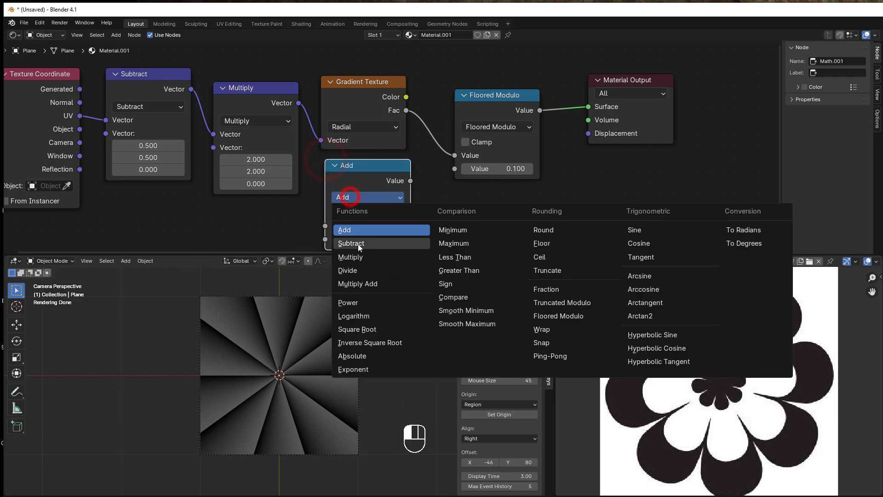
click(372, 271)
Set the Divide node's values to 1 and 8 and connect its output to the Floored Modulo's second value
click(372, 223)
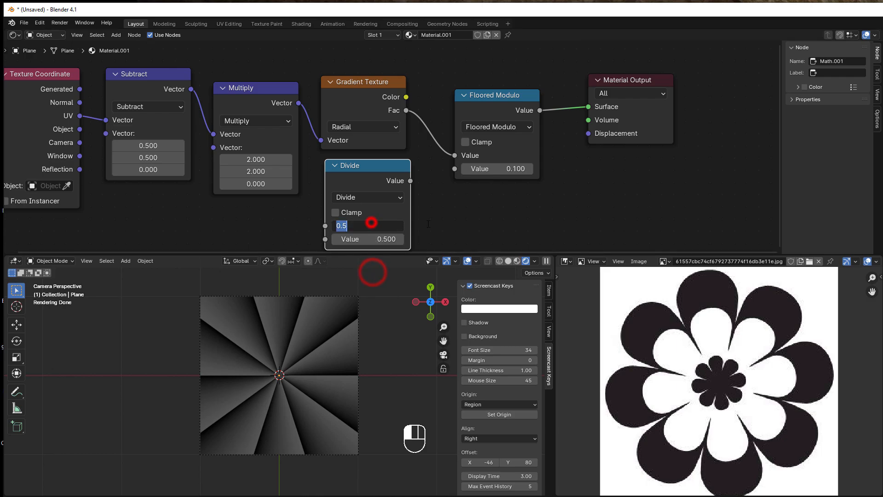
text(1)
key(Return)
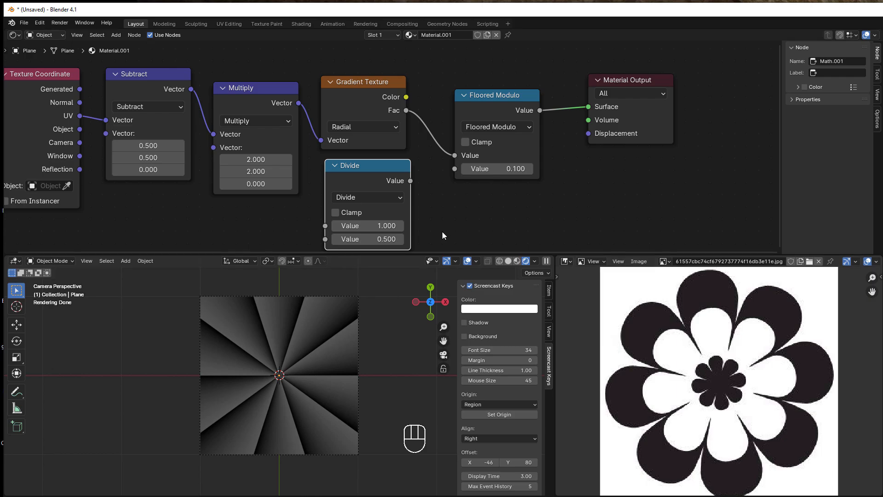
click(398, 238)
click(360, 243)
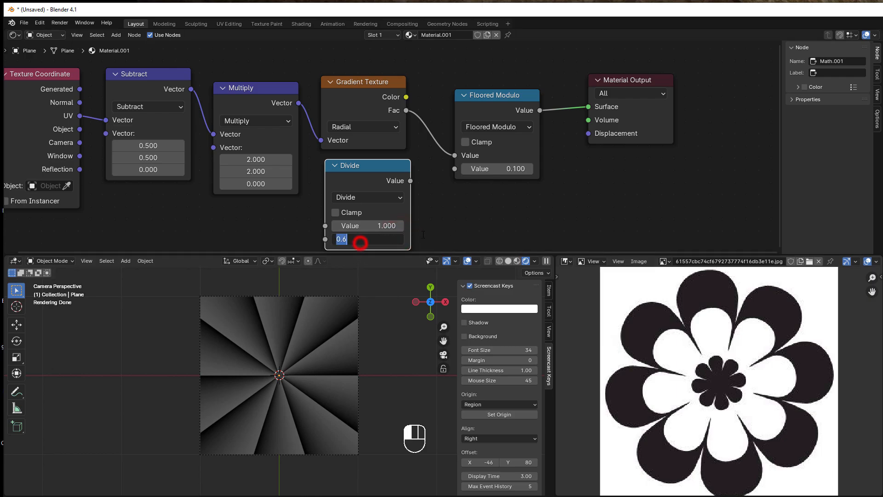
text(8)
click(459, 223)
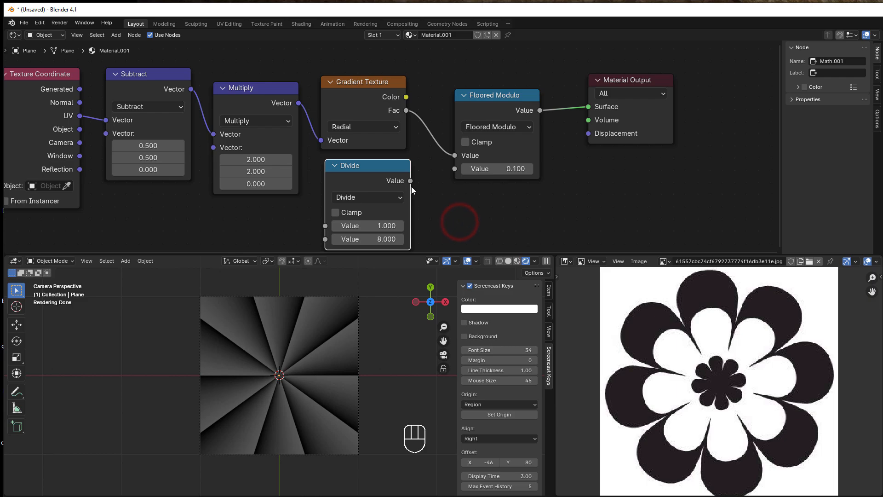
drag(411, 180, 453, 169)
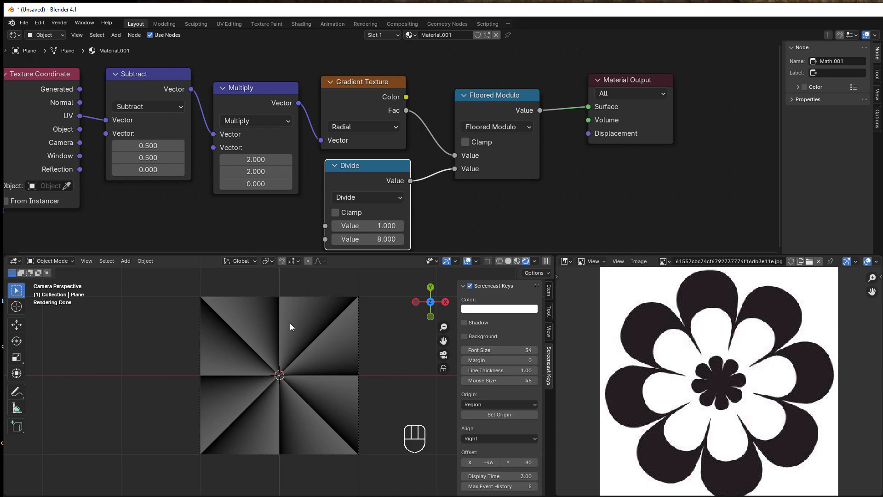
Add a Vector Math Length node fed by the Multiply node's Vector output and place it above the Floored Modulo node
middle_drag(609, 183, 537, 211)
drag(179, 115, 170, 77)
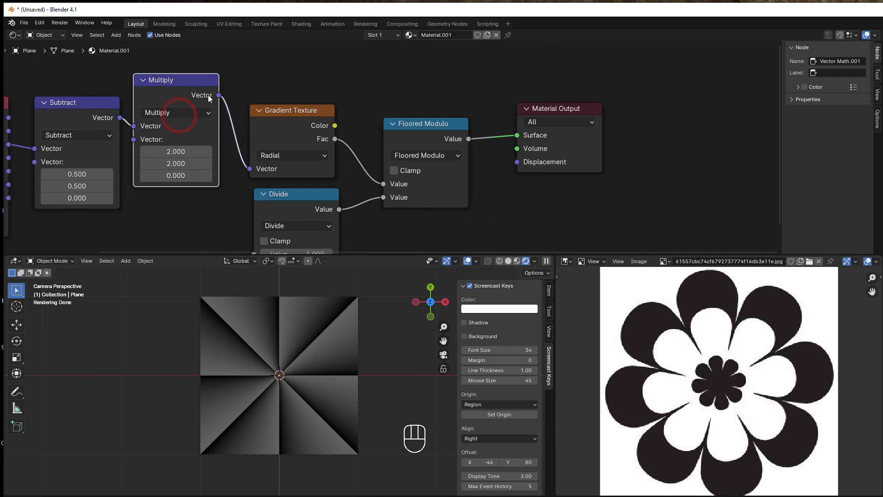
drag(218, 95, 402, 70)
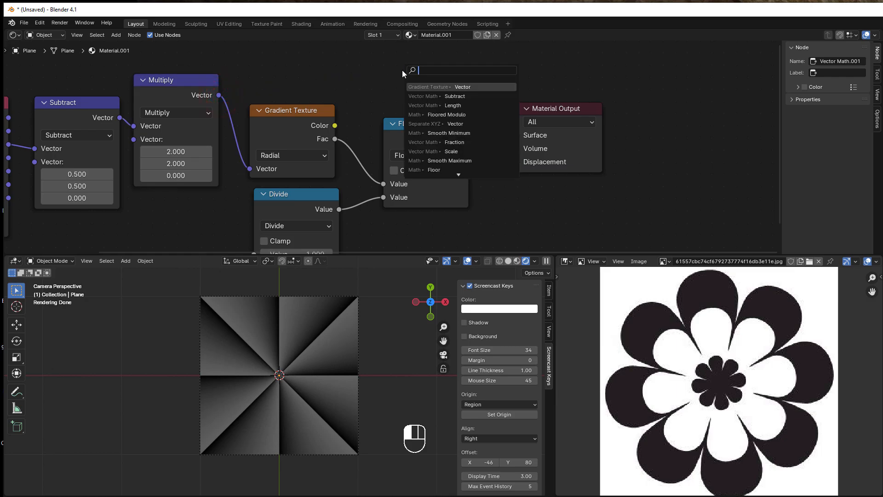
text(leng)
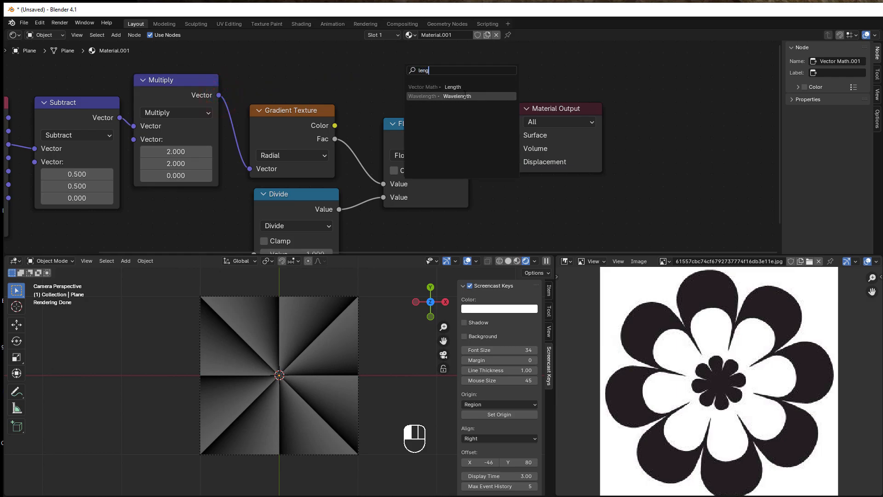
click(466, 86)
click(409, 69)
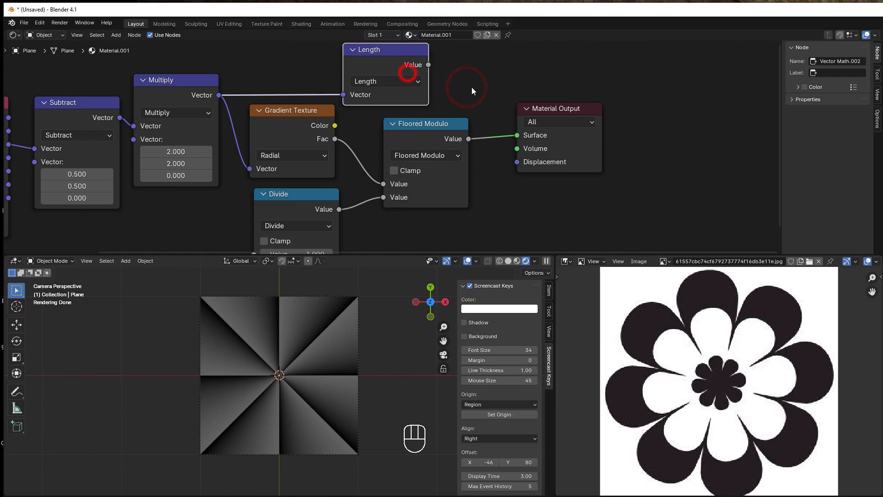
middle_drag(483, 97, 454, 119)
drag(339, 83, 378, 72)
Make room before the Material Output and insert a Math node between it and the Floored Modulo node
drag(517, 131, 606, 132)
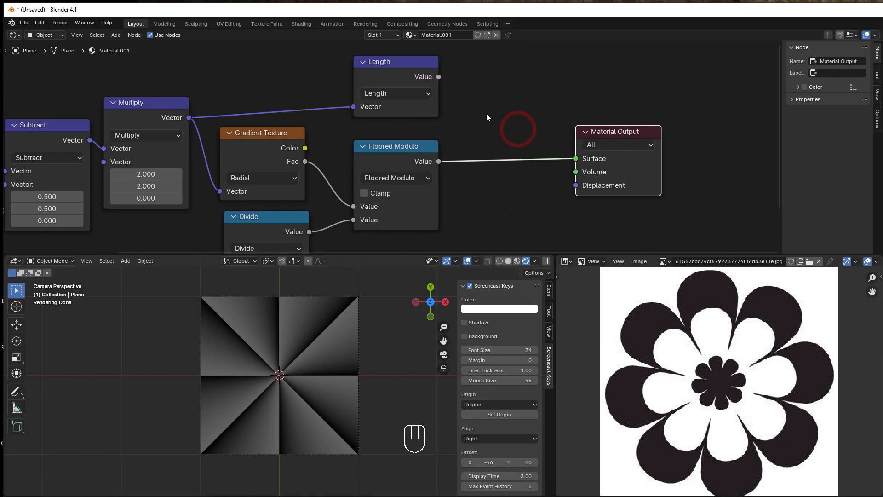
key(shift+a)
mouse_move(489, 114)
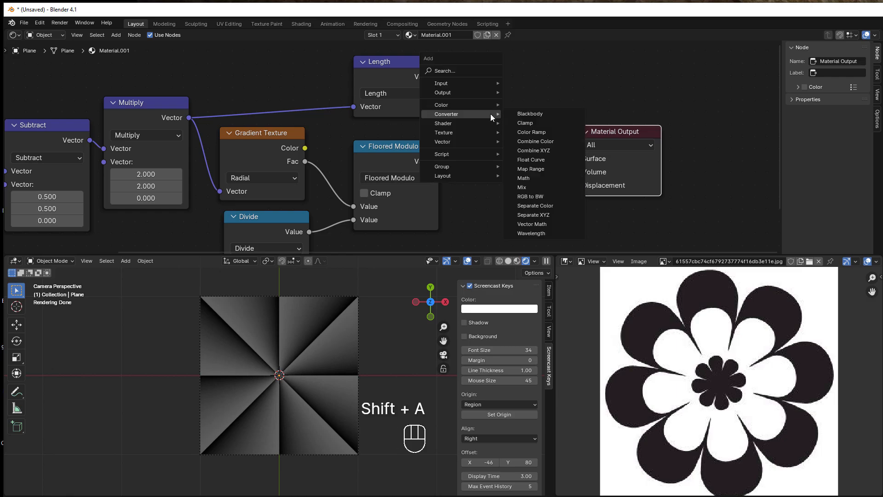
click(544, 168)
click(498, 88)
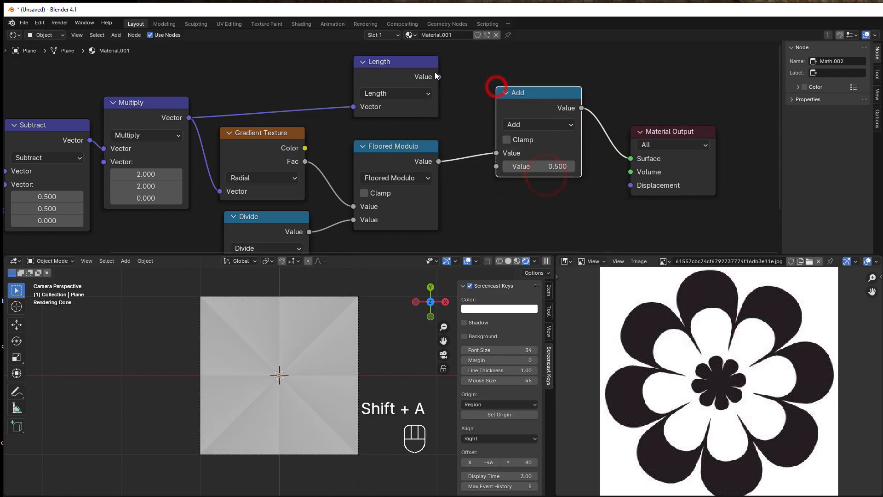
Feed Length into the new Math node's first value and Floored Modulo into its second, and set the operation to Subtract
drag(439, 77, 496, 153)
drag(439, 160, 514, 167)
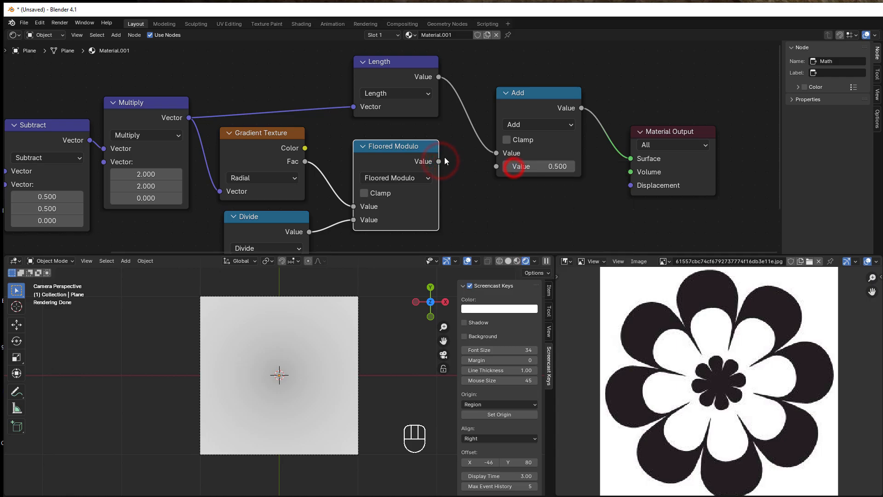
drag(439, 161, 497, 167)
click(525, 125)
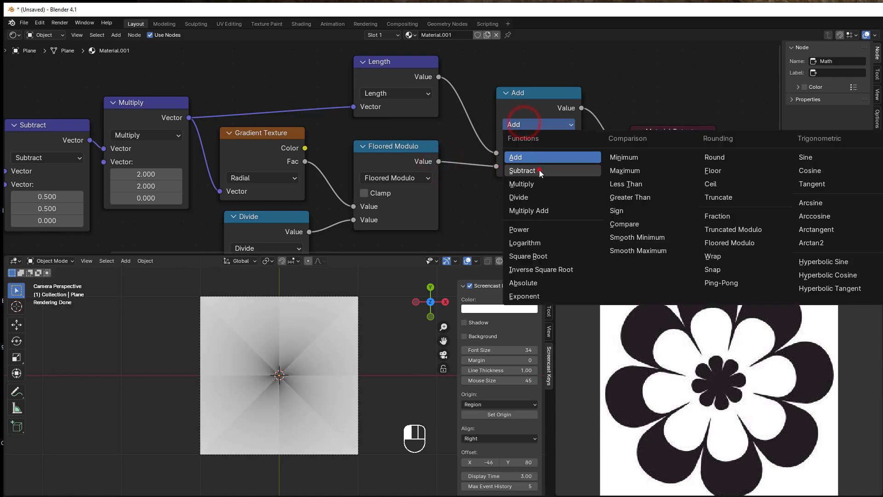
click(539, 170)
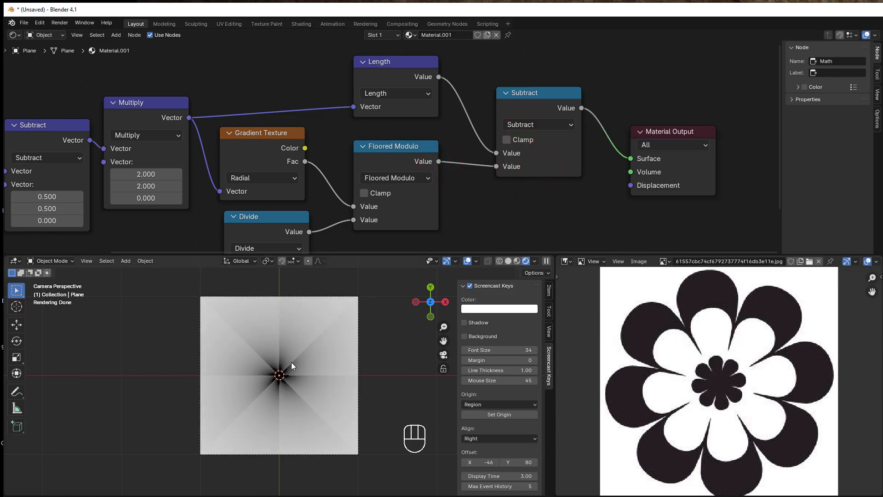
Shift the final Subtract and Material Output nodes together away from Floored Modulo to open a gap in the chain
scroll(306, 368, up, 5)
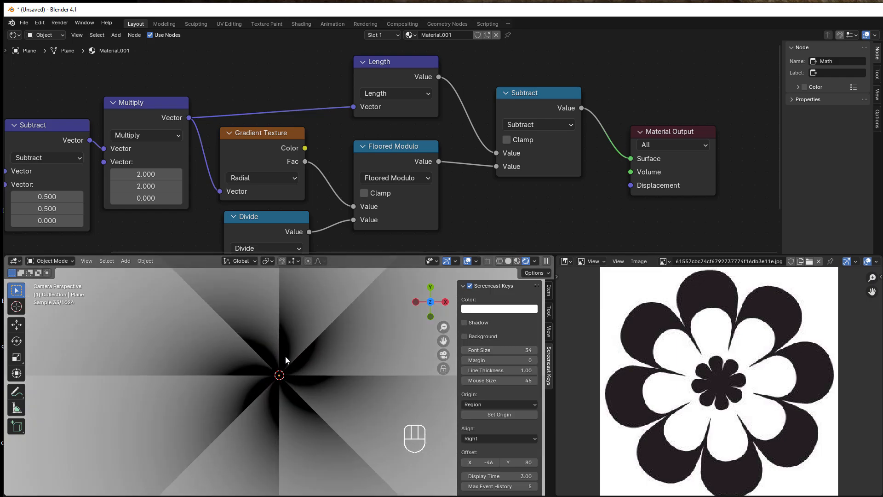
scroll(286, 383, up, 3)
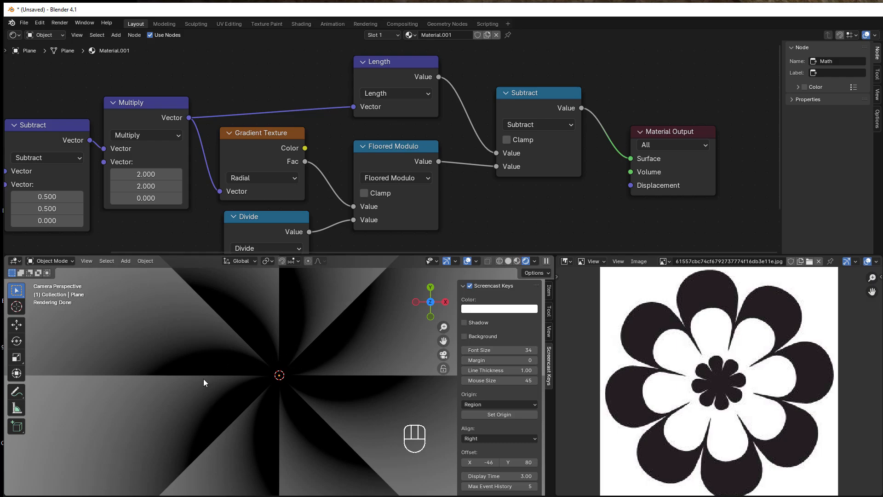
scroll(331, 226, down, 2)
middle_drag(337, 226, 321, 184)
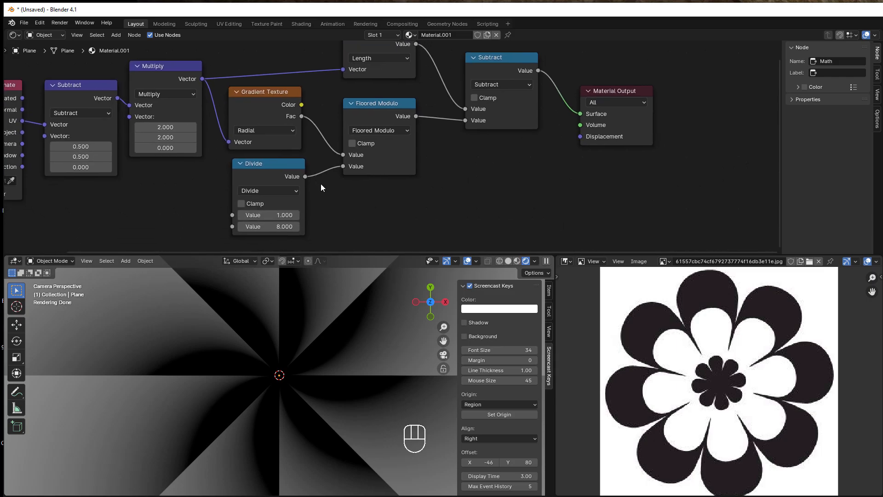
scroll(496, 140, down, 2)
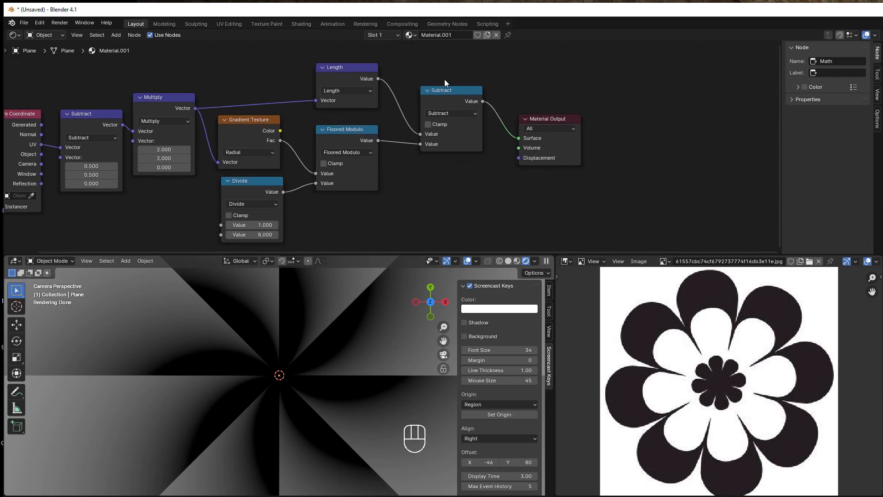
drag(443, 76, 563, 189)
drag(467, 101, 529, 98)
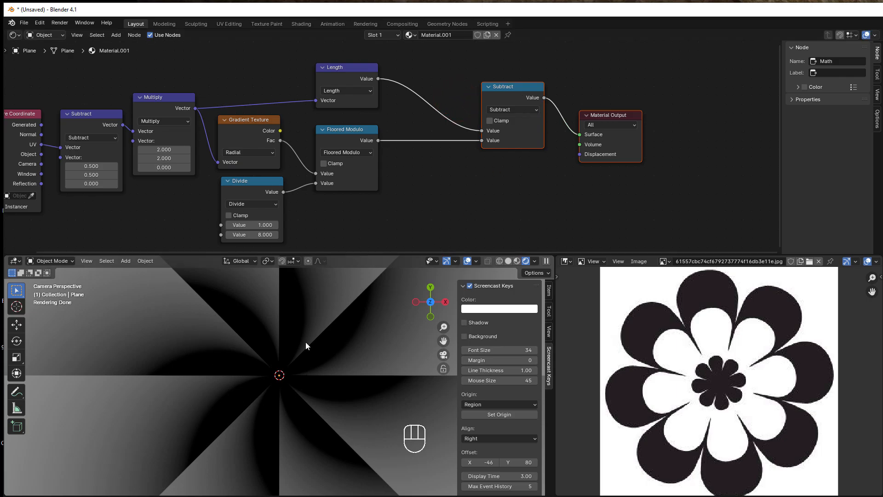
click(432, 195)
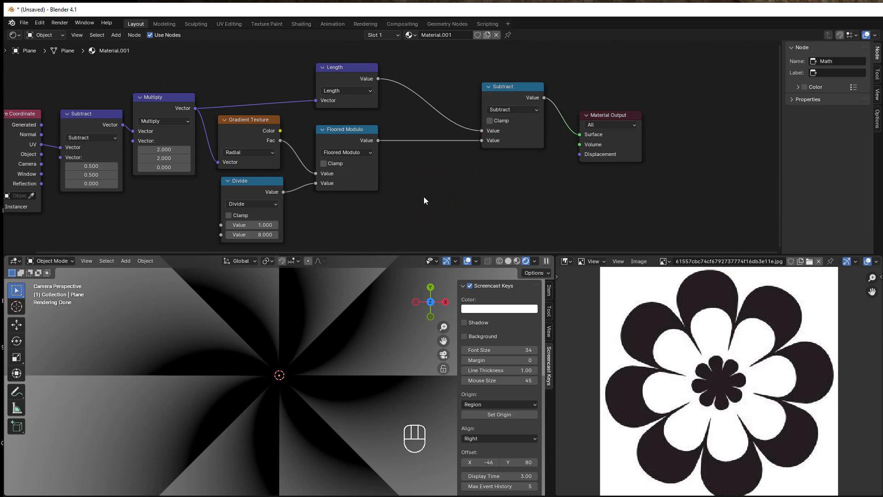
Duplicate the Floored Modulo node, insert the copy between it and the final Subtract node, and set its operation to Ping-Pong
click(345, 137)
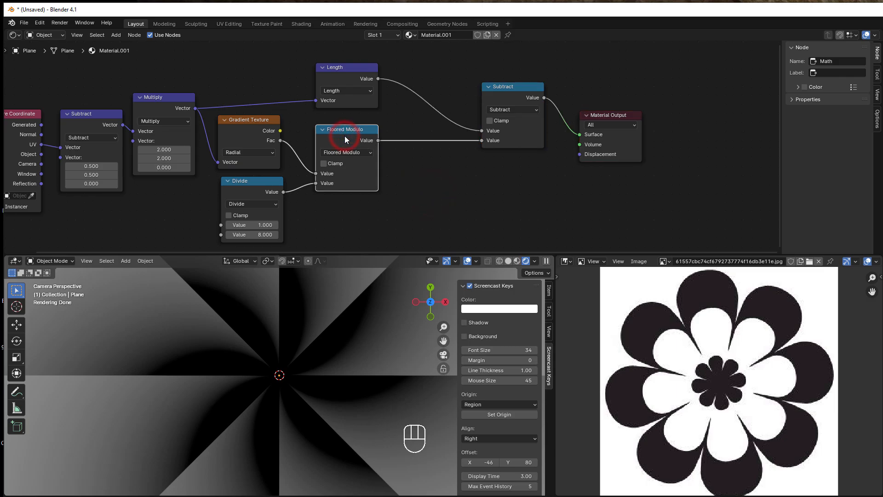
key(shift+s)
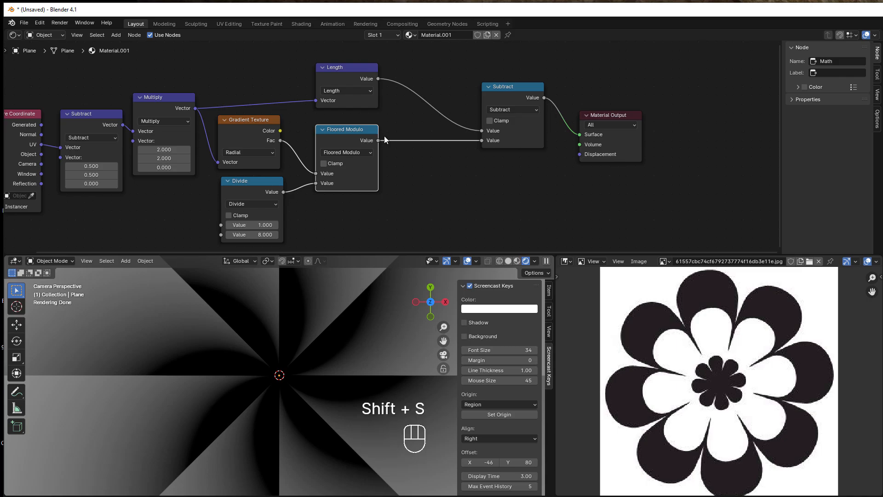
key(shift+d)
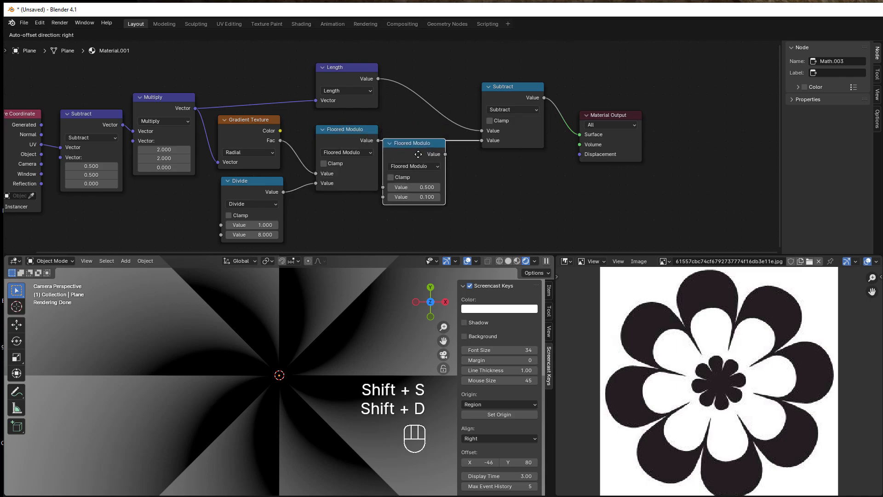
click(421, 152)
click(443, 168)
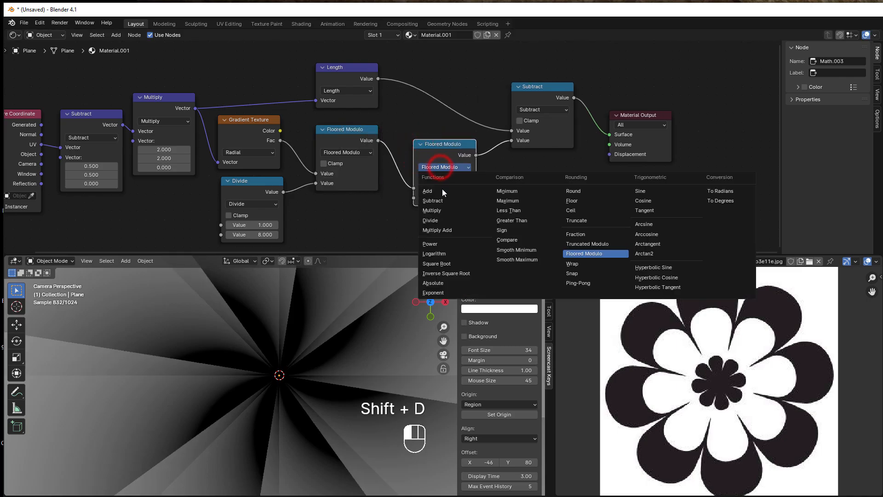
click(580, 282)
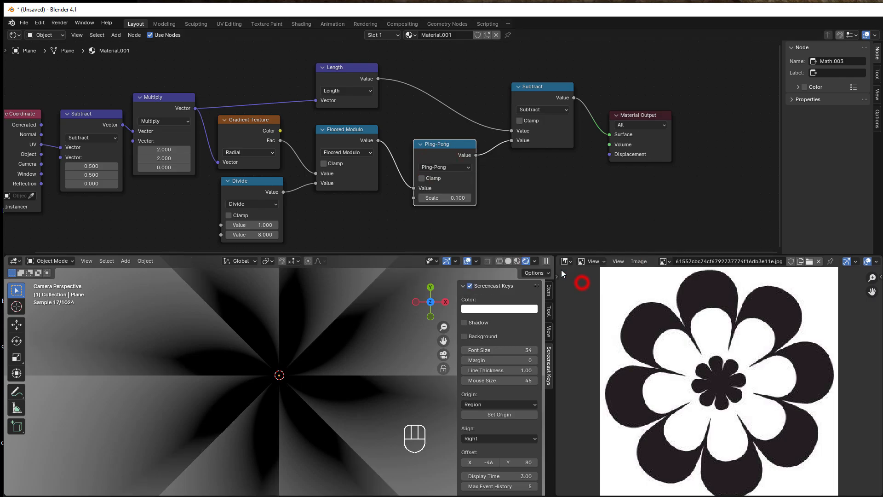
Set the Ping-Pong node's scale to 0.04
click(422, 197)
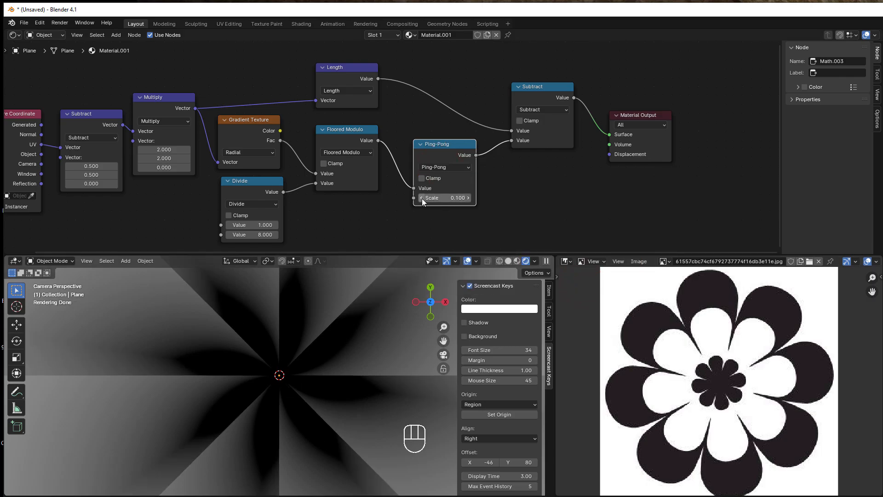
click(454, 198)
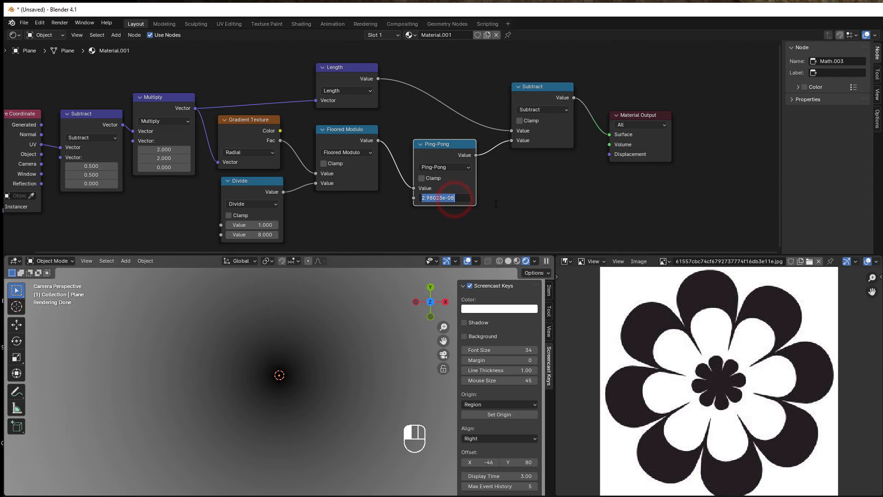
text(0.04)
key(Return)
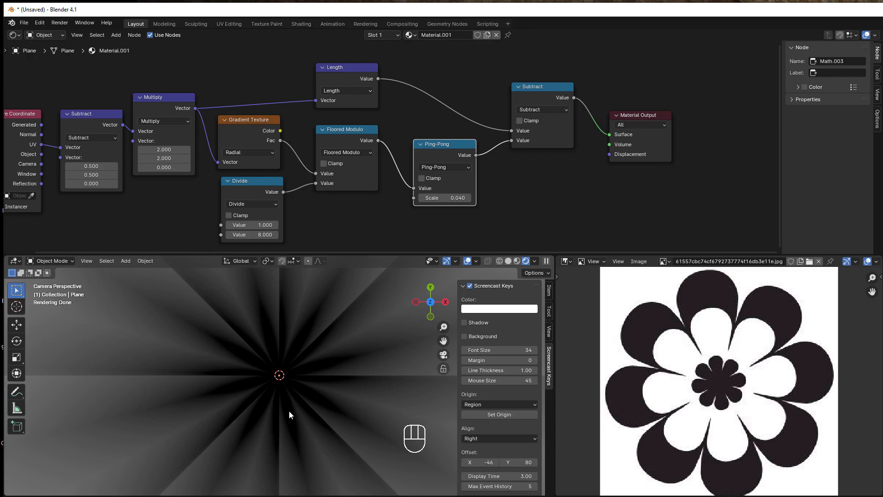
Move the Divide node slightly down, away from the Gradient Texture node
middle_drag(344, 202, 354, 168)
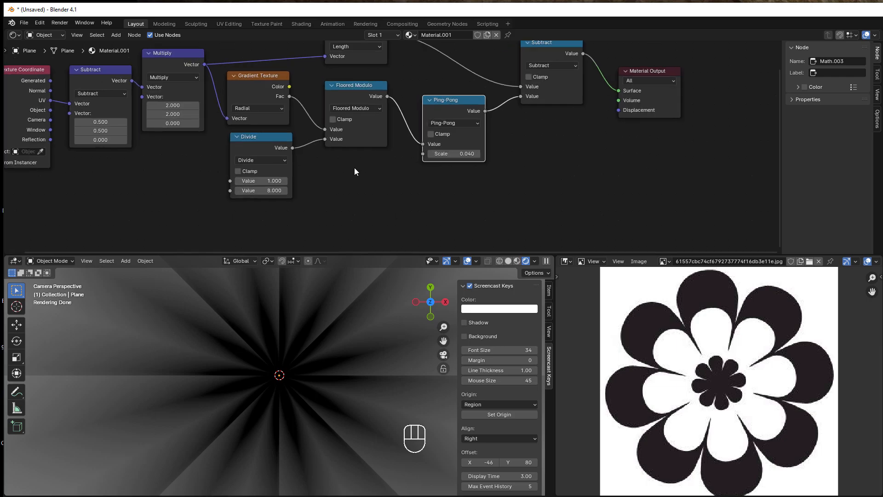
drag(244, 145, 238, 154)
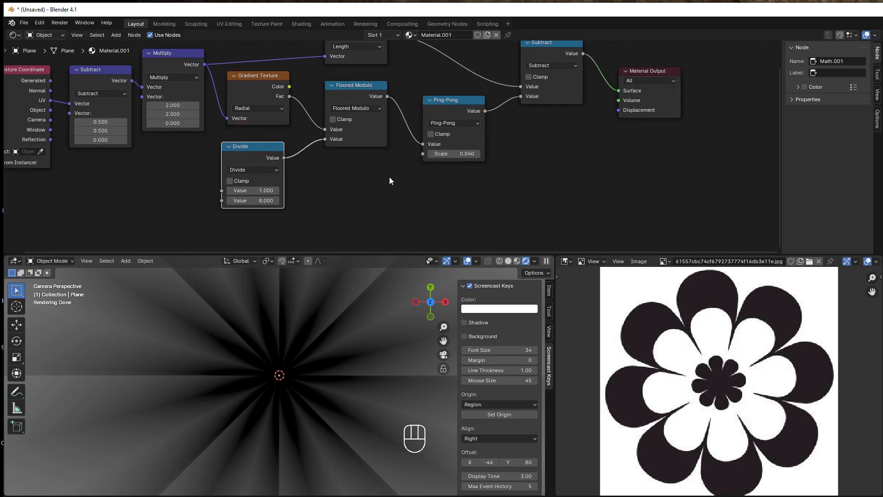
Nudge the Ping-Pong node down, duplicate the Divide node below Floored Modulo, and feed the original Divide's output into the copy's first value
drag(452, 106, 451, 112)
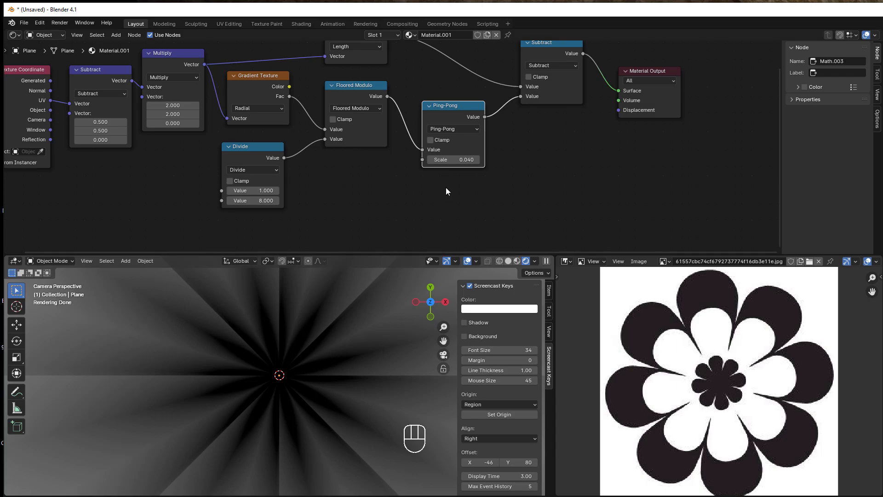
click(252, 147)
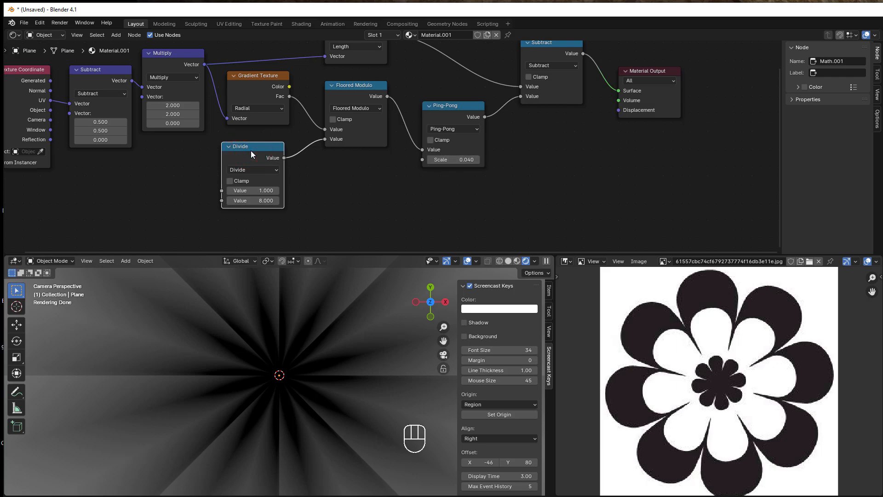
key(shift+d)
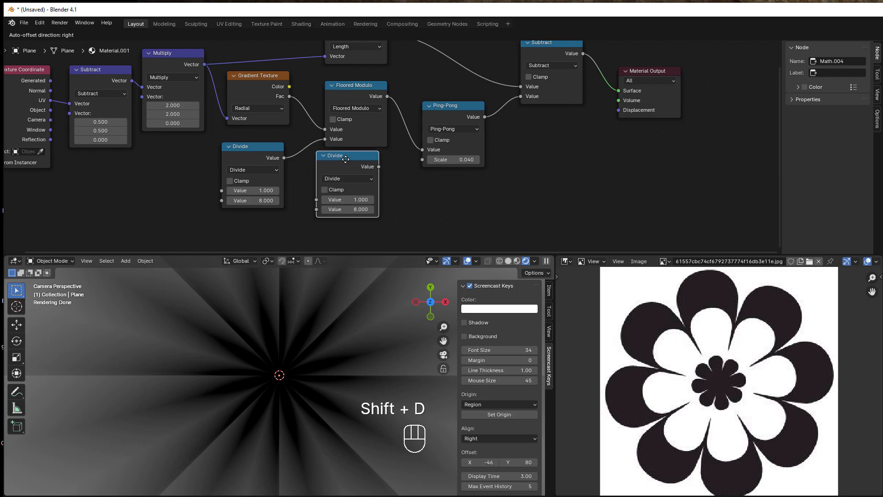
click(332, 164)
drag(284, 158, 322, 205)
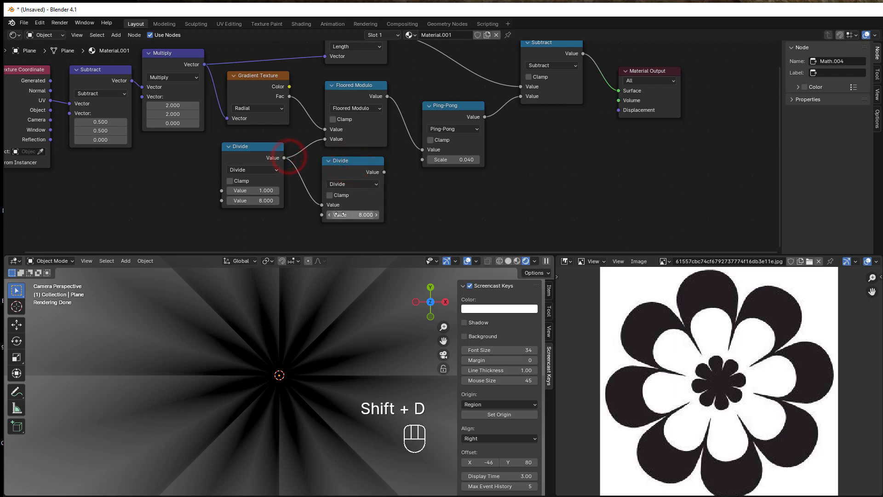
Set the copied Divide node's divisor to 2 and connect its output to the Ping-Pong node's scale
click(341, 214)
text(2)
click(404, 215)
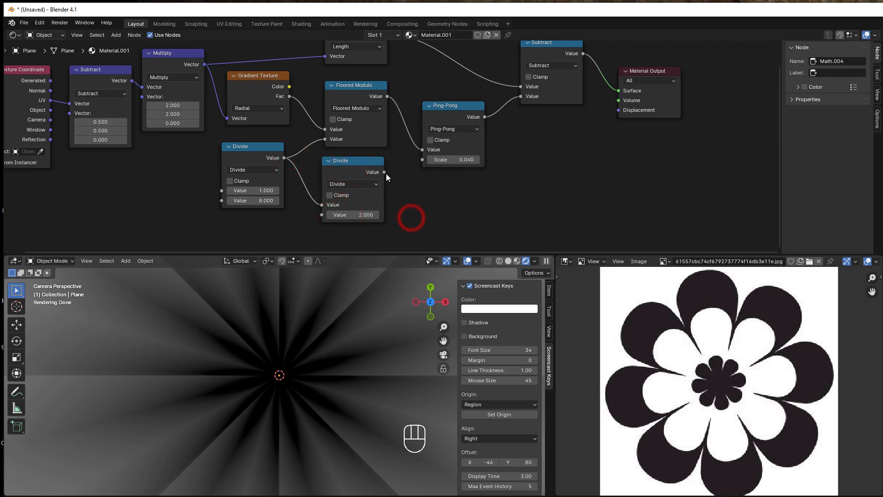
drag(384, 172, 424, 161)
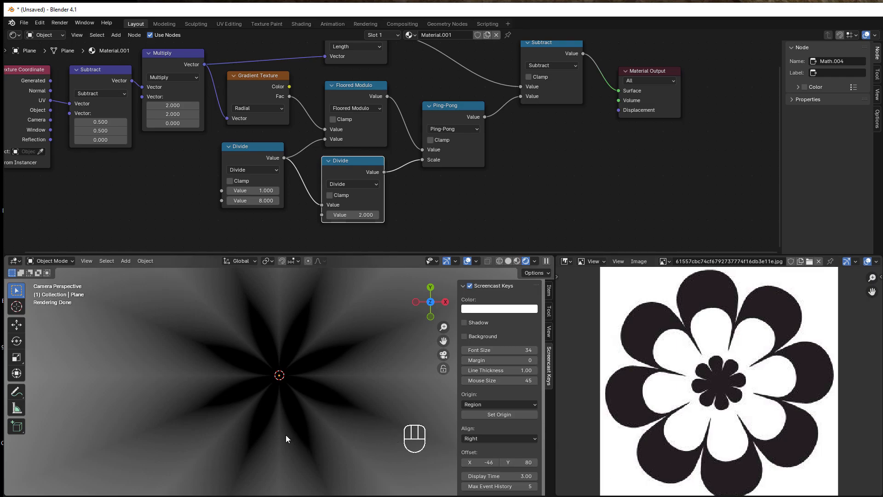
Shift the final Subtract and Material Output nodes together away from Ping-Pong to make room for another node
middle_drag(507, 191, 369, 256)
drag(416, 90, 525, 181)
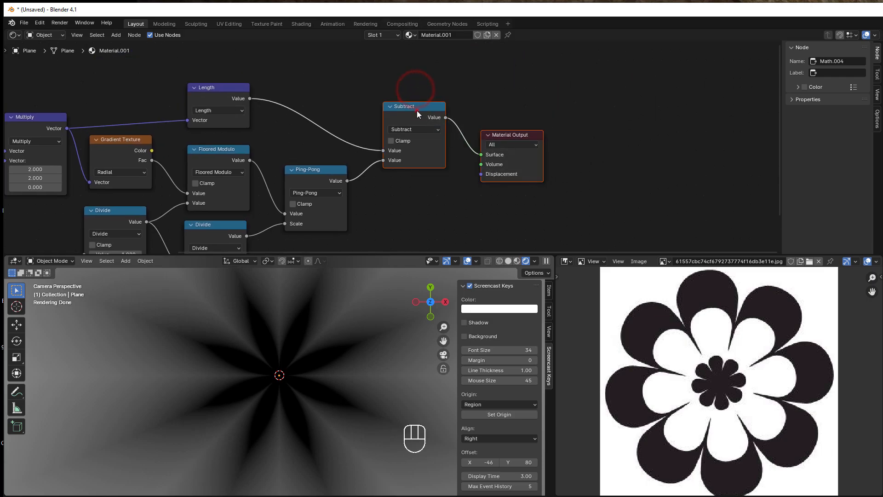
drag(417, 110, 518, 99)
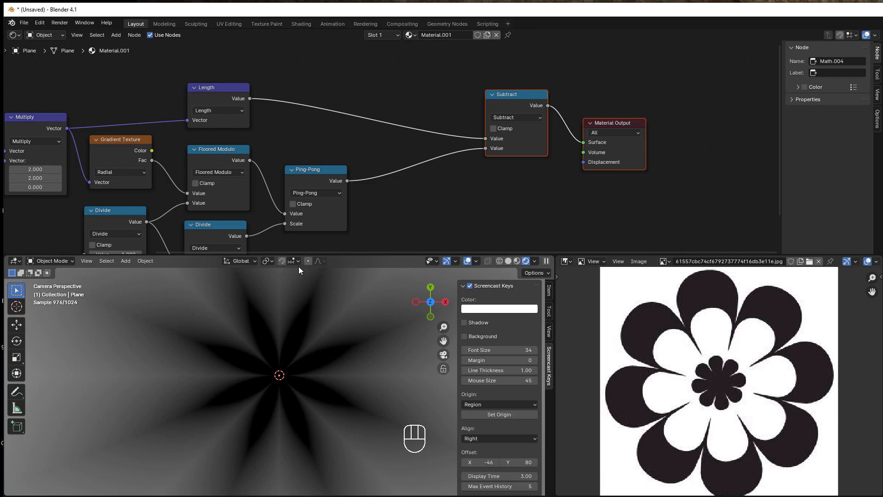
Duplicate the Ping-Pong node, insert the copy between it and the final Subtract node, and set its operation to Power
click(315, 181)
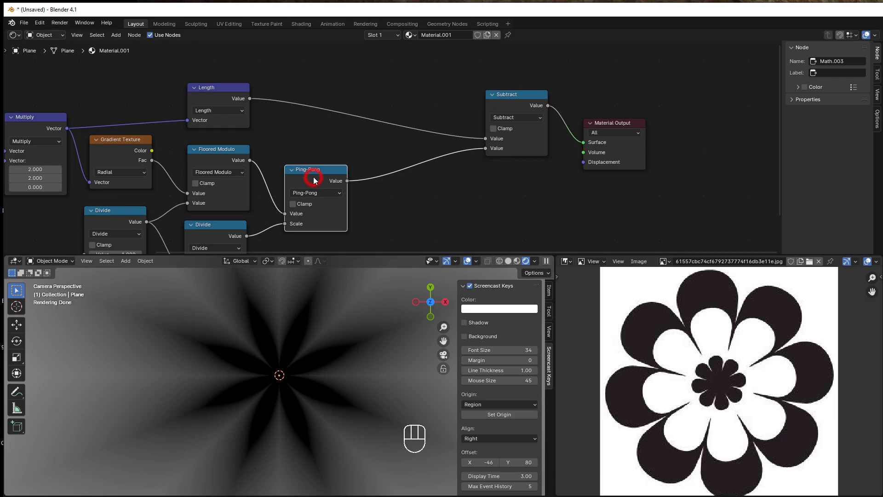
key(shift+d)
click(405, 168)
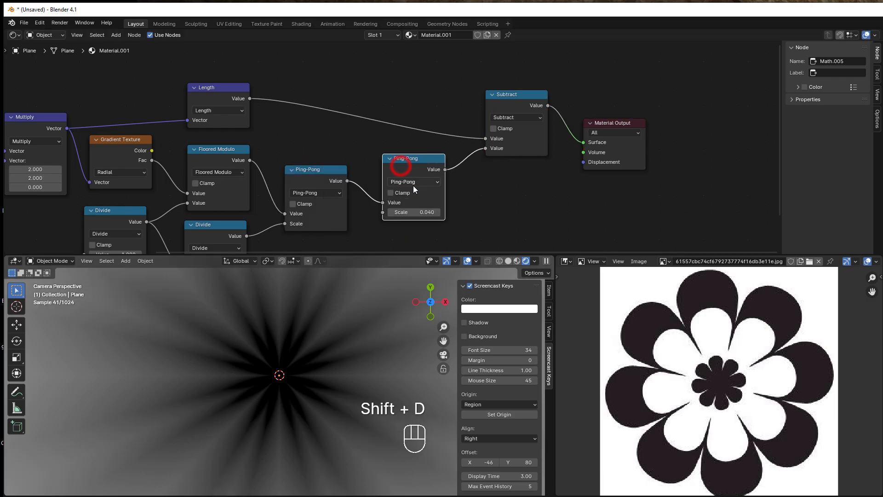
click(412, 182)
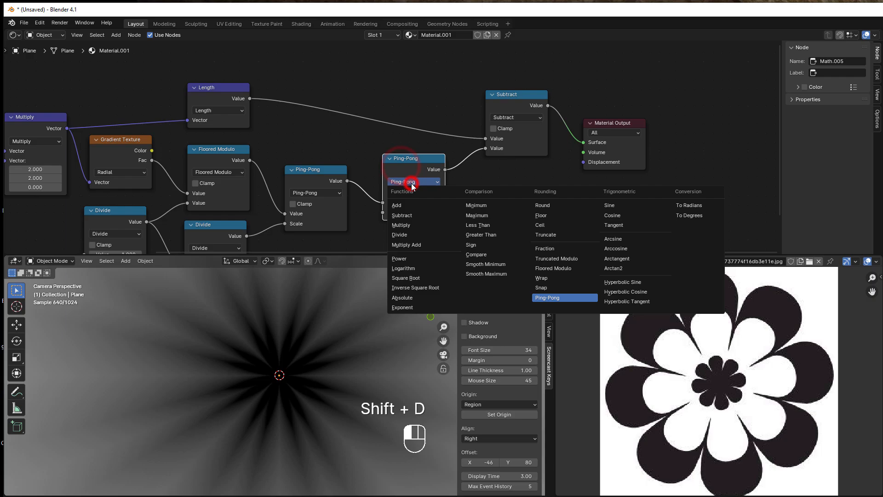
click(412, 261)
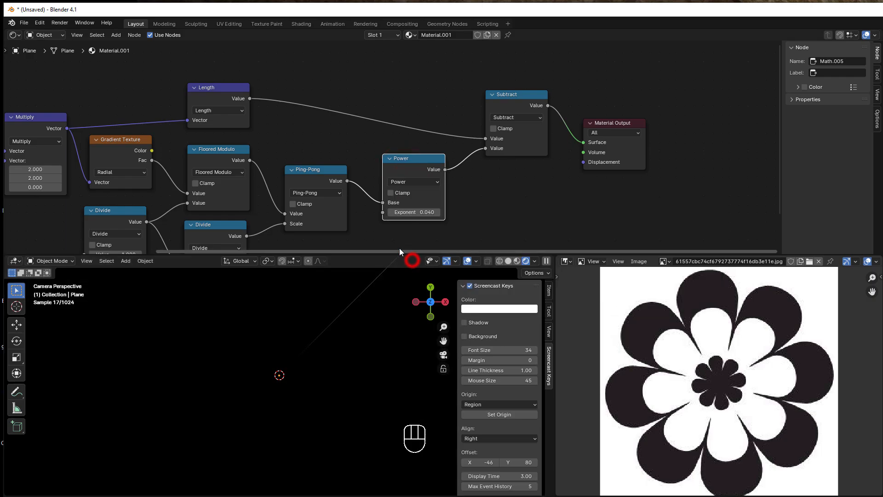
Try different exponents on the Power node between 0.04 and 0.84 to compare the petal shapes
click(419, 212)
text(0.84)
key(Return)
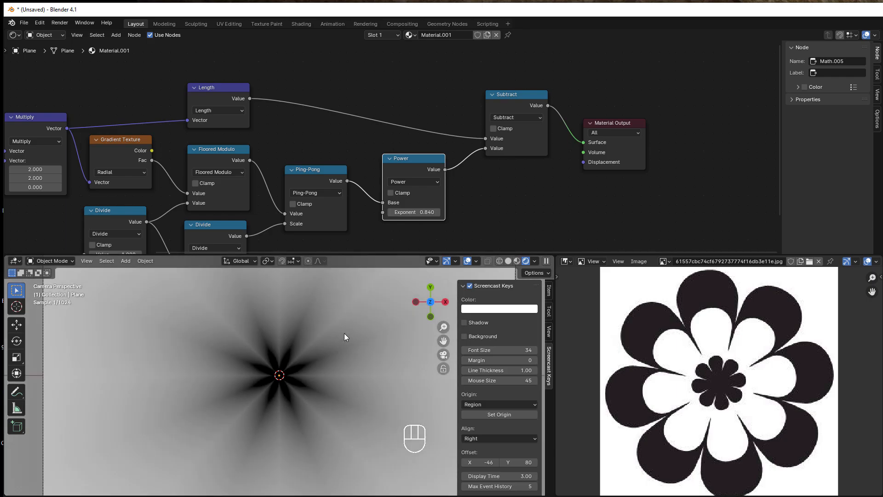
drag(426, 212, 401, 252)
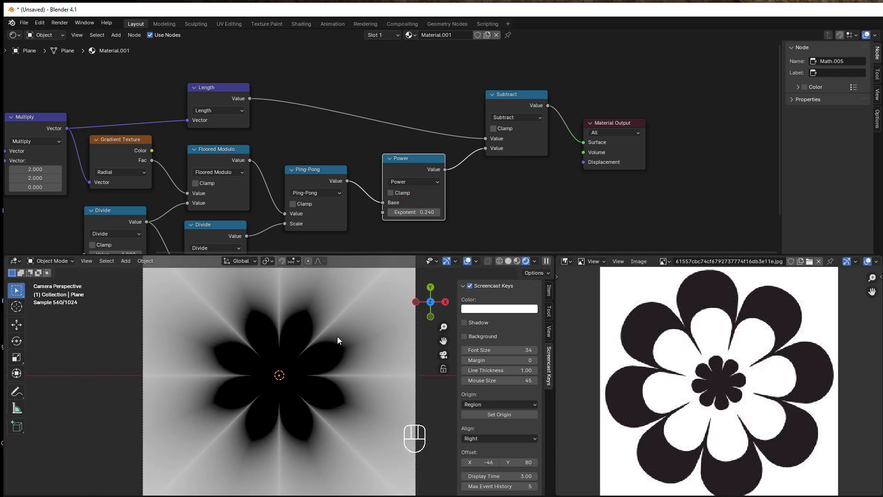
click(390, 212)
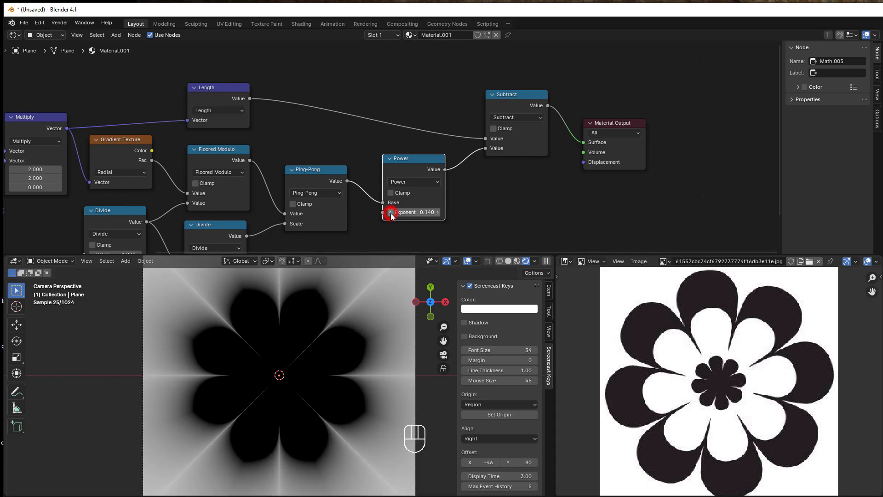
click(390, 212)
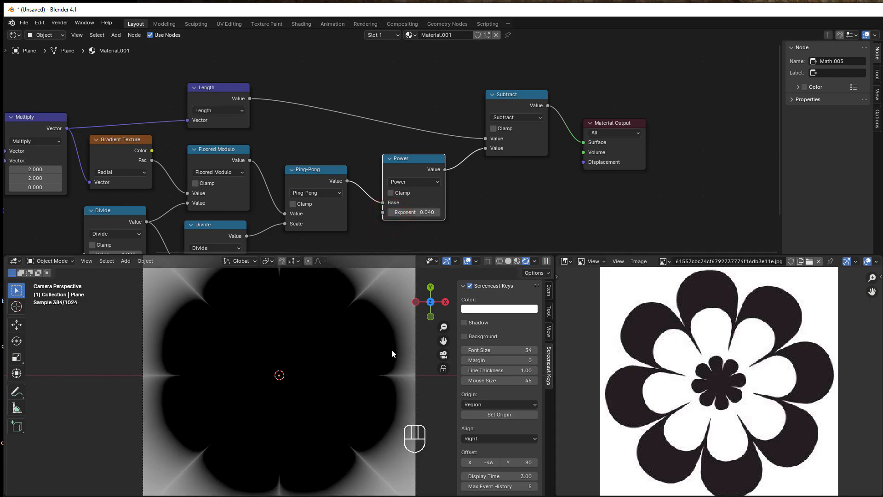
click(438, 212)
click(437, 212)
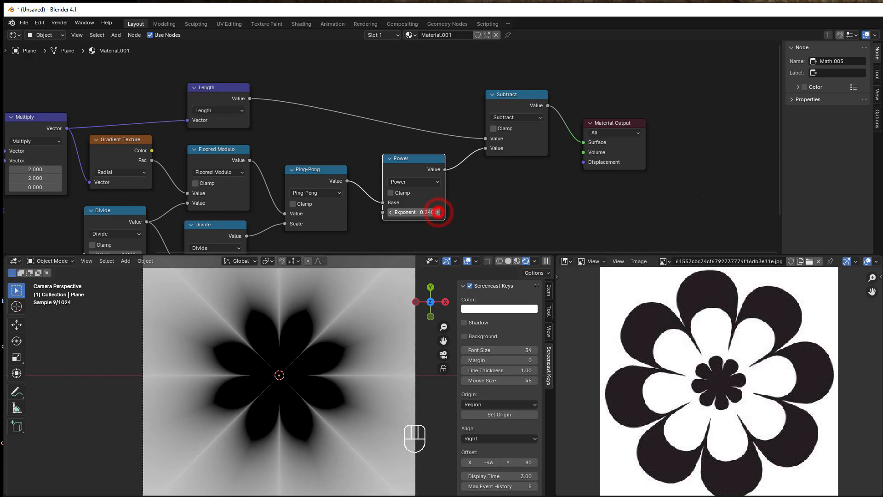
click(437, 212)
click(437, 212)
click(437, 212)
click(437, 212)
click(437, 212)
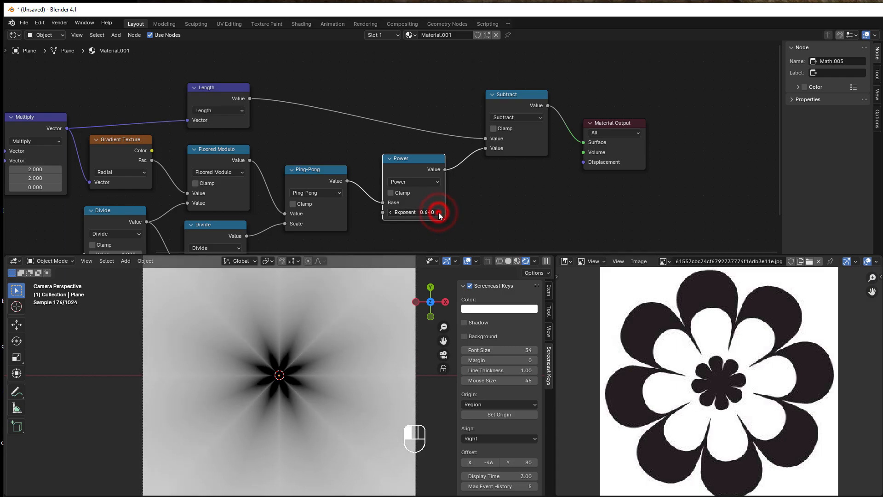
click(437, 212)
click(437, 212)
Set the Power node's exponent to 0.1
mouse_move(417, 213)
mouse_down()
mouse_move(382, 214)
mouse_move(415, 212)
mouse_up()
click(390, 212)
text(0.1)
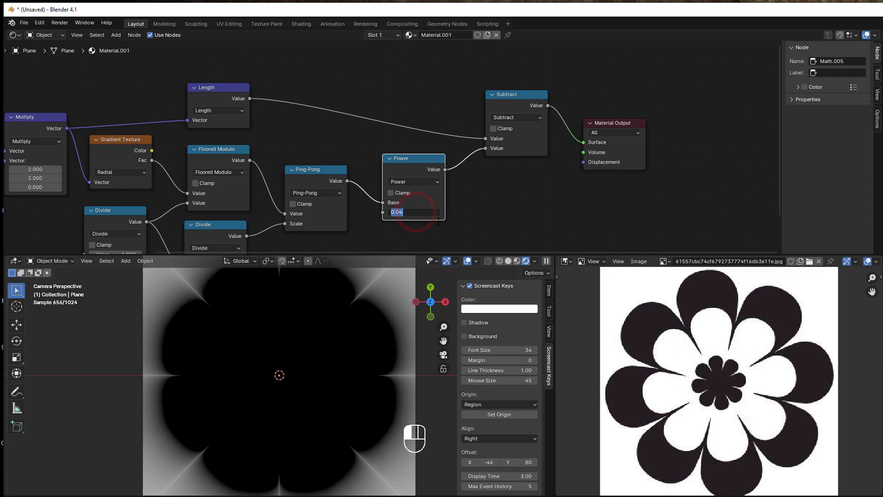
key(Return)
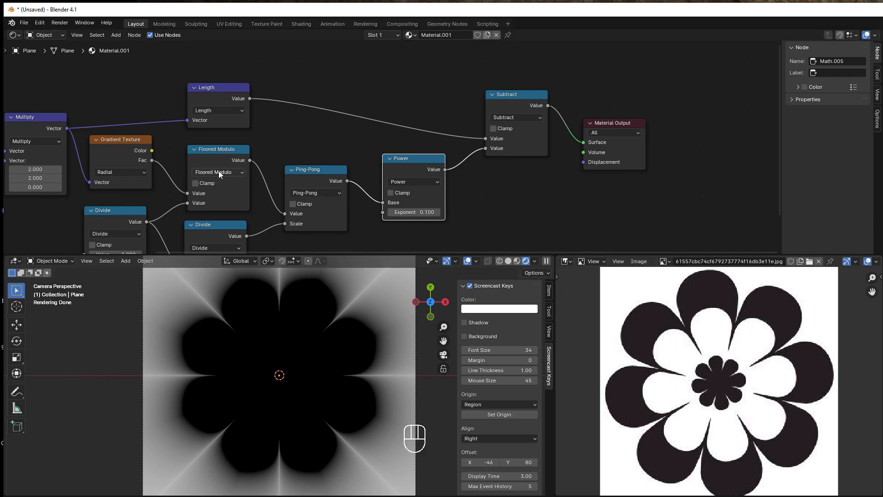
Move the Material Output node farther away from the final Subtract node
scroll(252, 131, down, 2)
middle_drag(234, 129, 337, 113)
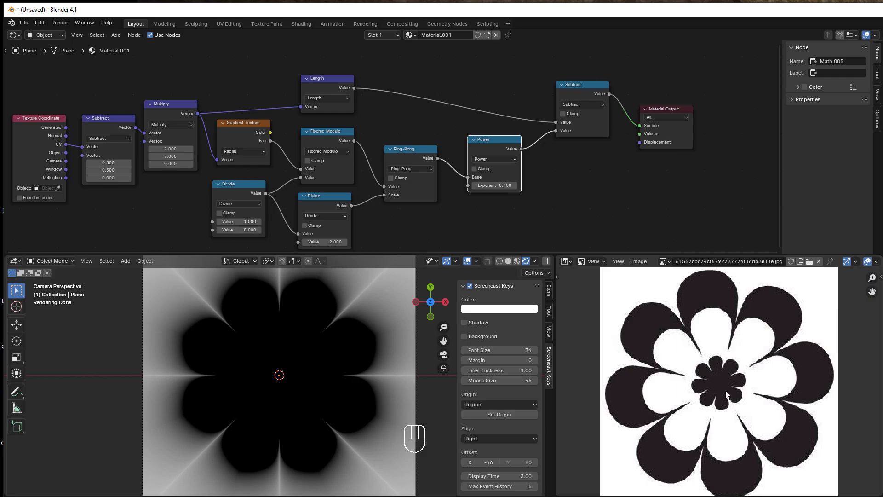
middle_drag(624, 221, 410, 245)
scroll(453, 234, up, 3)
scroll(410, 244, up, 2)
drag(466, 145, 645, 122)
Add a Color Ramp node fed by the final Subtract node's value and place it before Material Output
drag(395, 121, 462, 199)
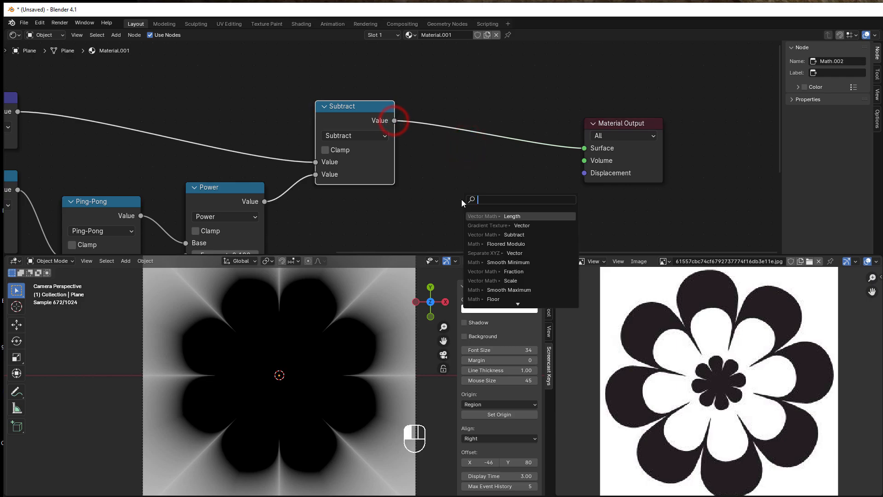
text(color)
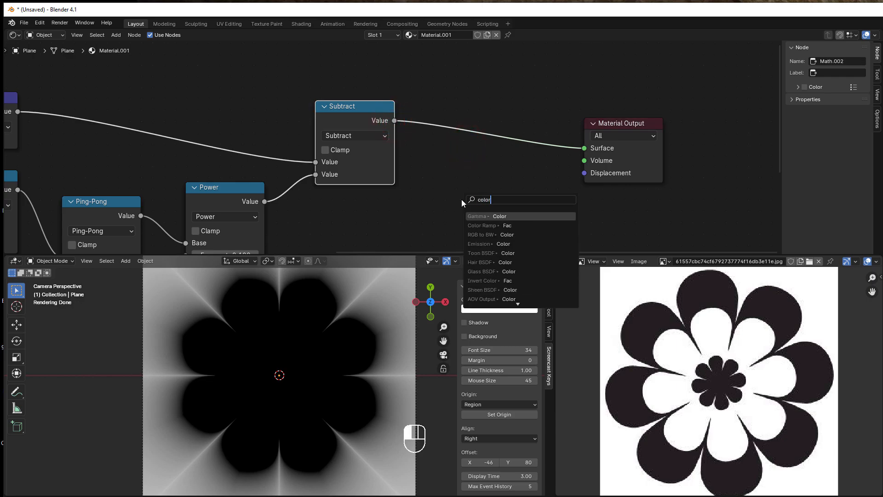
text(e)
key(BackSpace)
text(r)
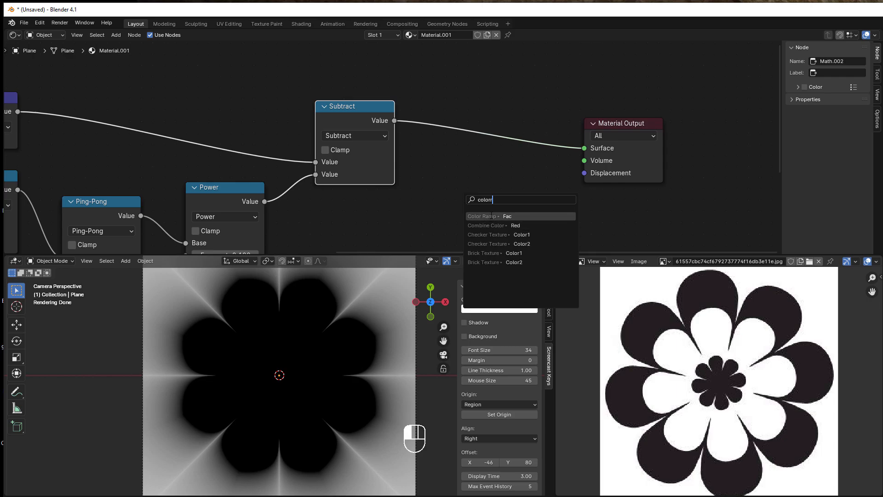
click(478, 216)
drag(582, 194, 668, 131)
drag(527, 192, 541, 125)
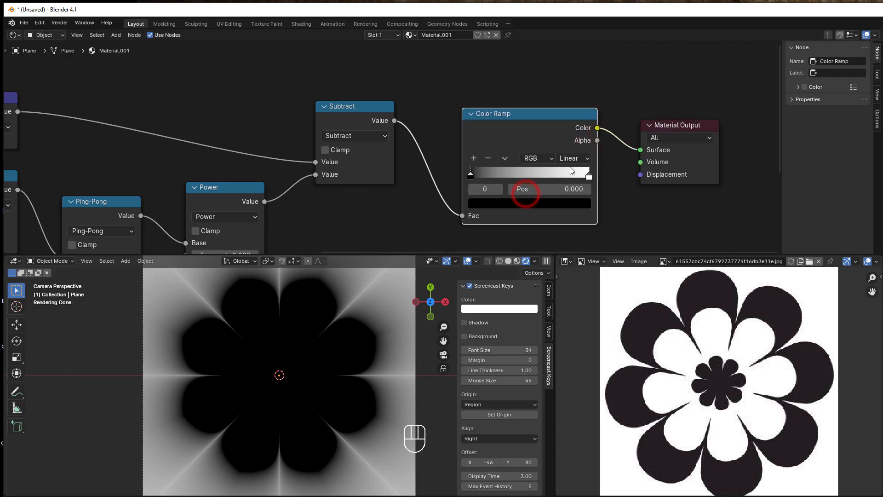
Set the Color Ramp's interpolation to Constant and move its white stop to about 0.705
click(570, 158)
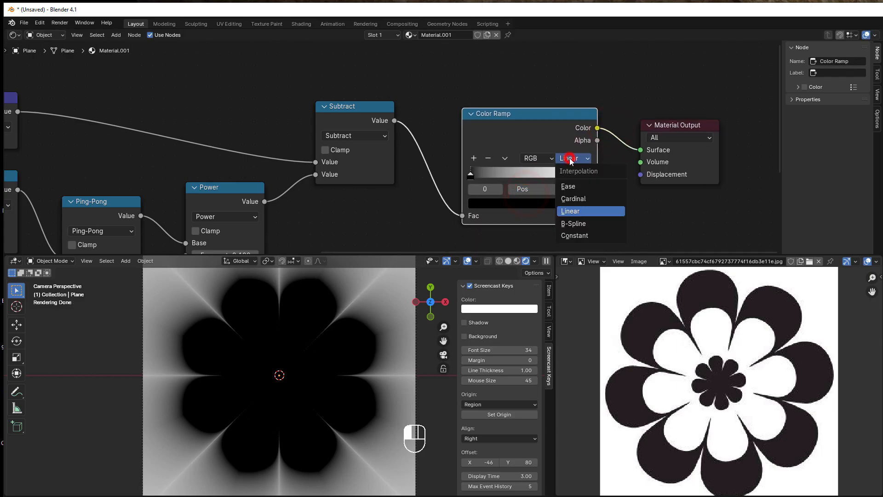
click(585, 235)
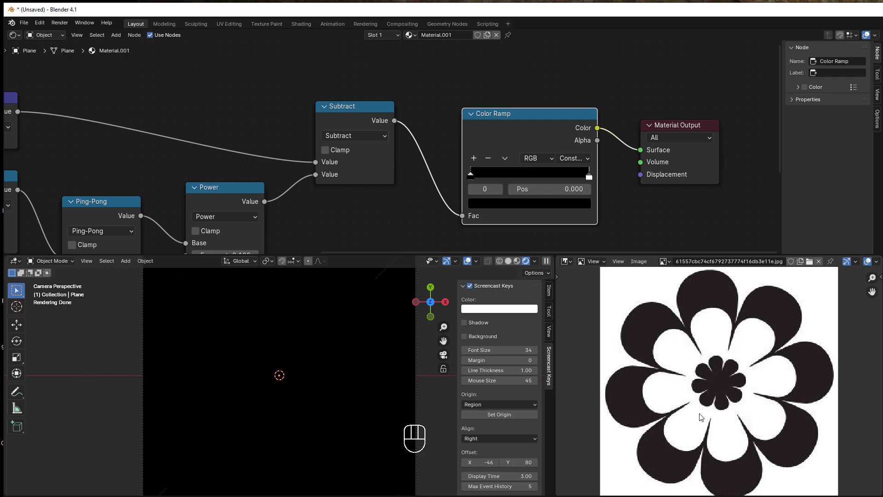
drag(588, 176, 480, 195)
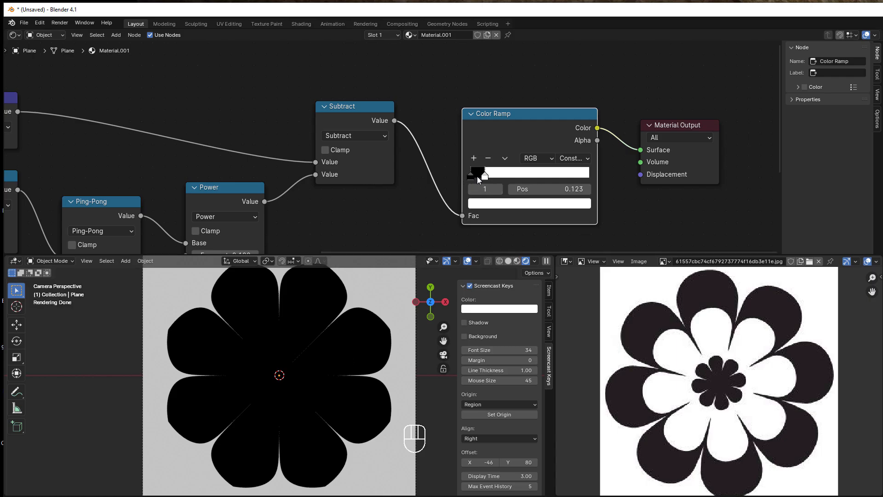
drag(477, 177, 554, 178)
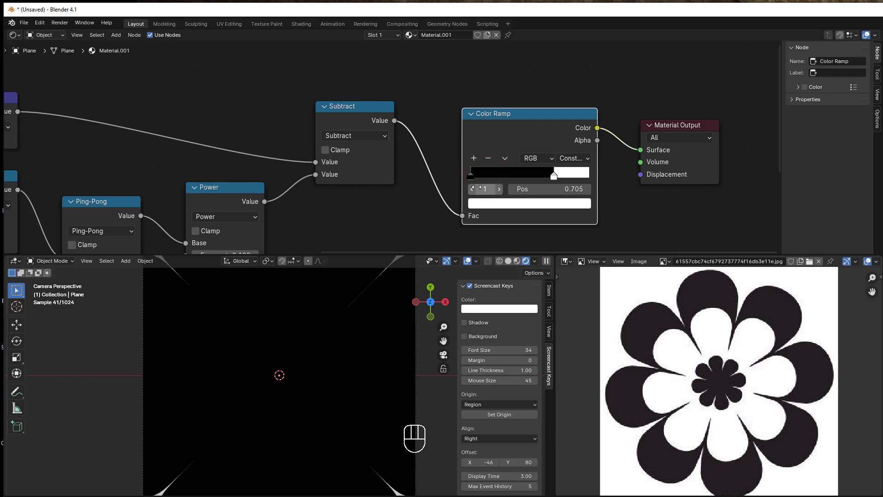
Duplicate the final Subtract node, insert the copy before the Color Ramp, and set its operation to Add
drag(345, 120, 325, 120)
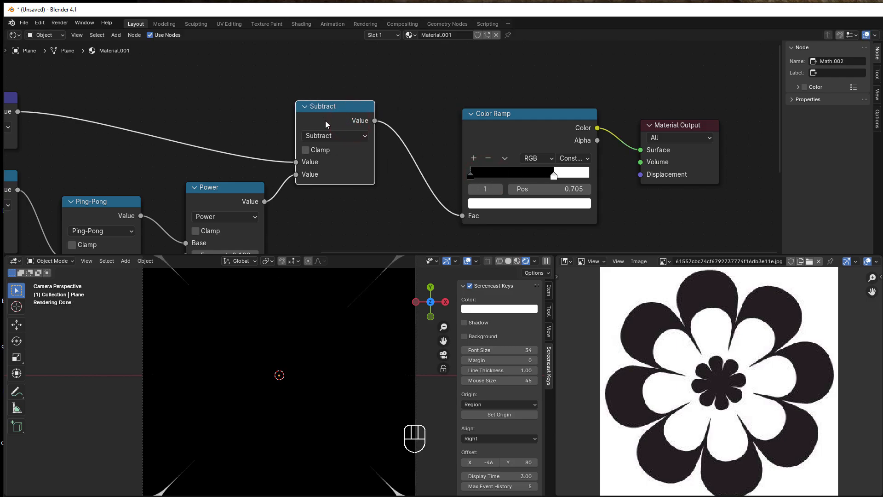
key(shift)
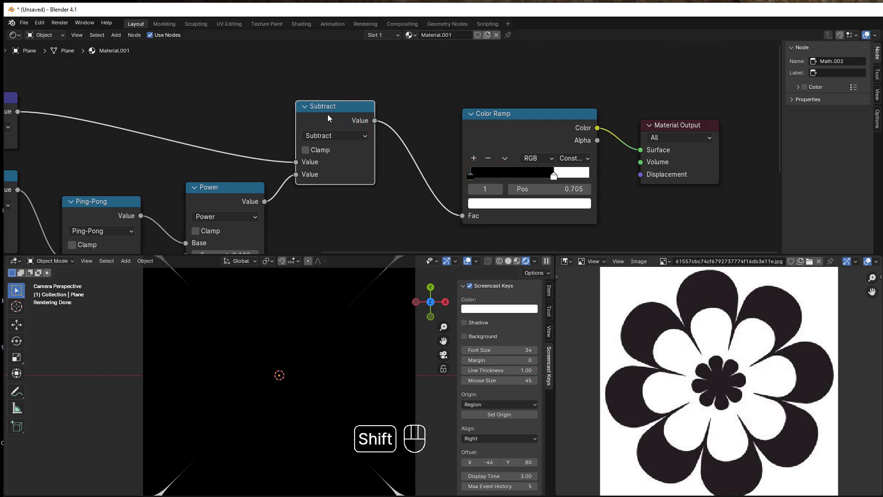
key(shift+d)
click(400, 109)
click(452, 130)
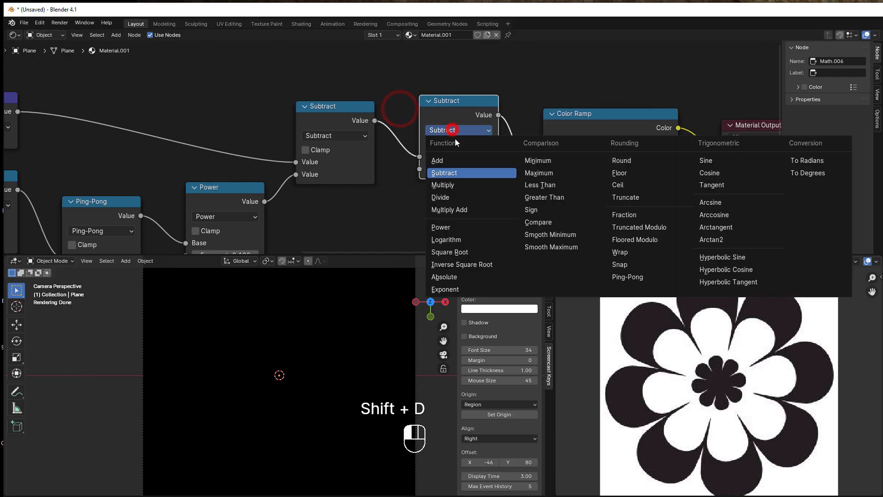
click(437, 160)
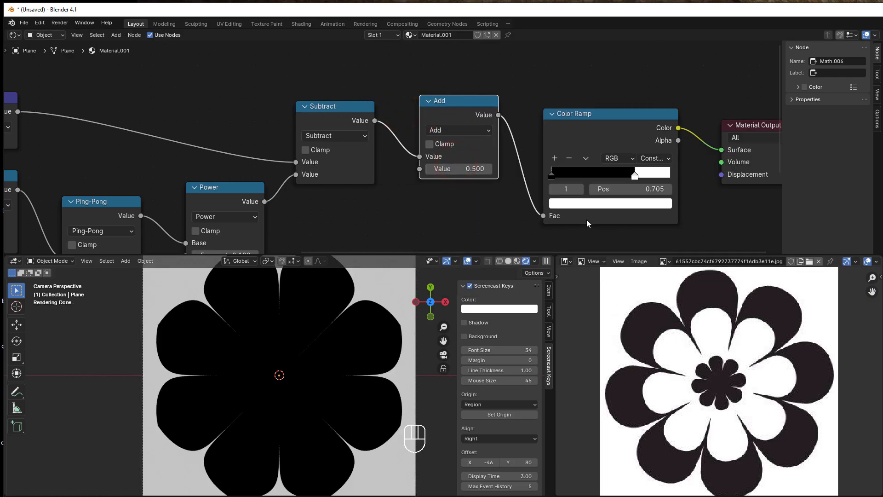
Move the Color Ramp's white stop to about 0.641 and set the Add node's value to 0.7
mouse_move(634, 176)
mouse_down()
mouse_move(637, 186)
mouse_move(619, 186)
mouse_up()
click(489, 168)
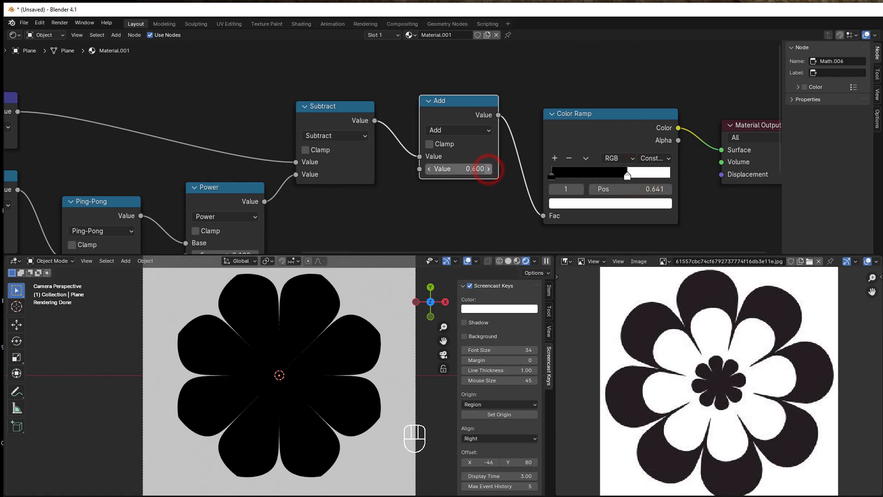
click(489, 168)
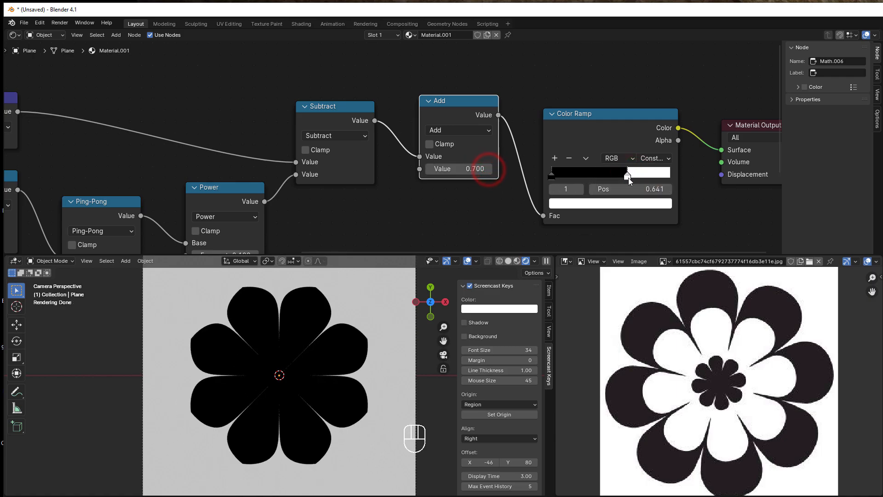
Move the Color Ramp's white stop to about 0.914 and add another white stop at about 0.457
drag(627, 176, 662, 178)
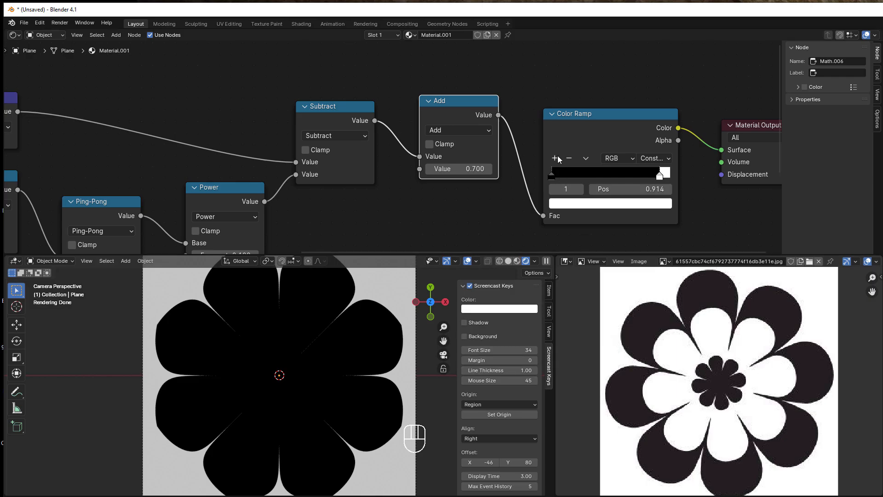
click(555, 158)
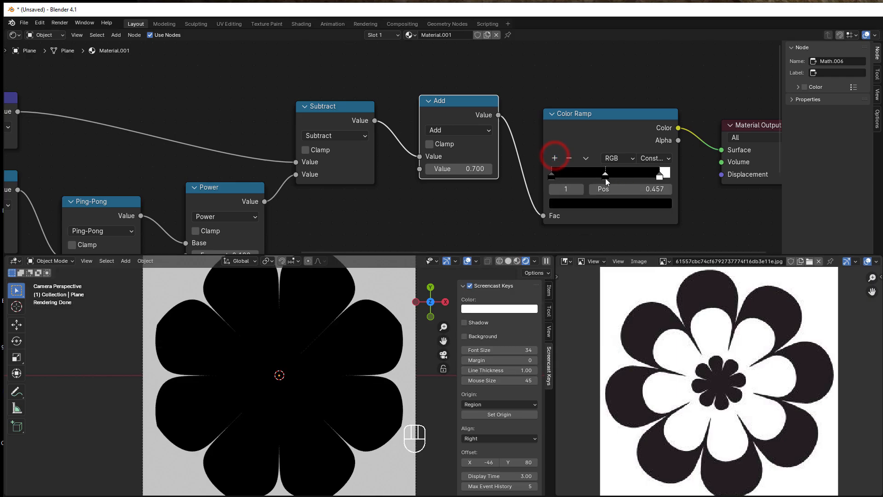
drag(606, 179, 628, 183)
click(638, 208)
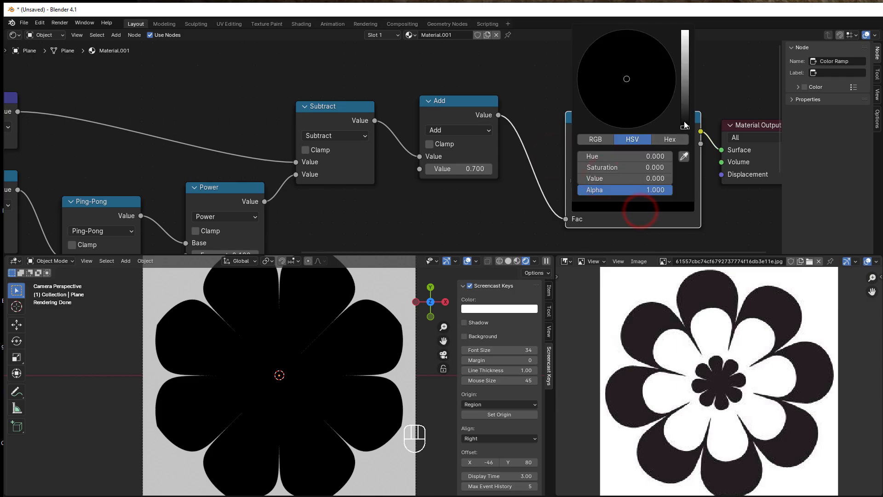
drag(684, 123, 685, 32)
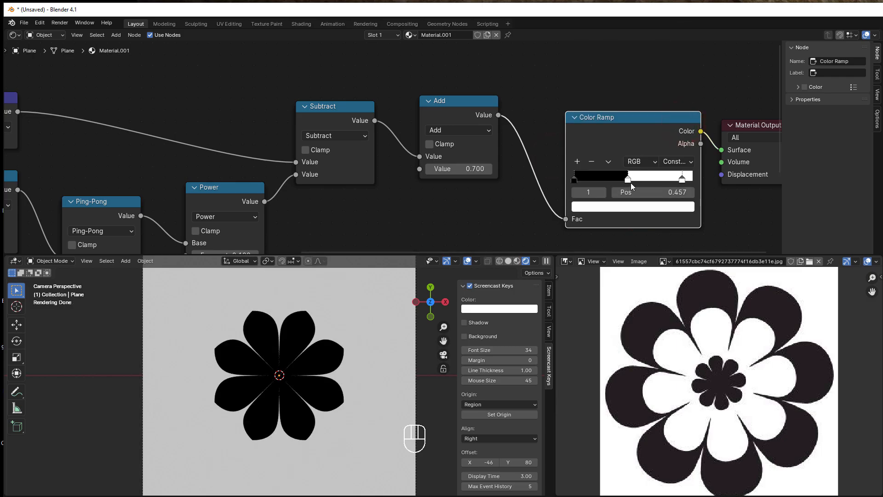
Move the Color Ramp's original black stop to about 0.609 and add a second black stop at about 0.344
drag(577, 178, 650, 182)
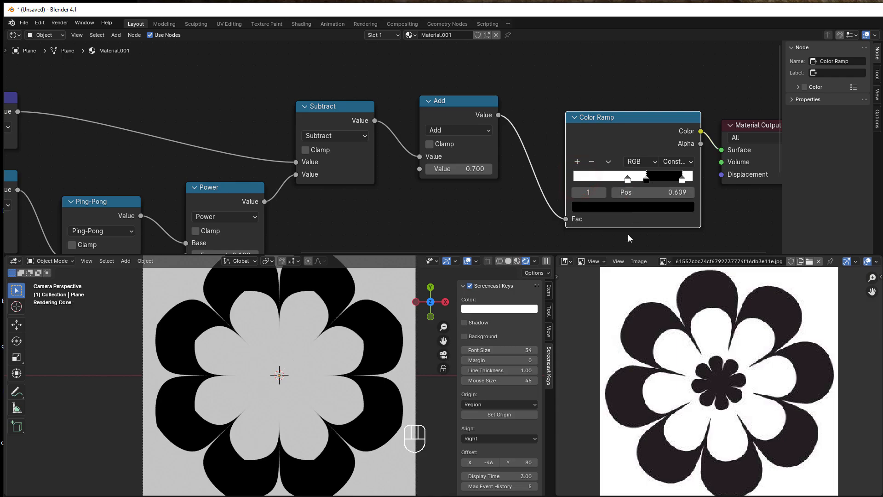
middle_drag(628, 233, 542, 220)
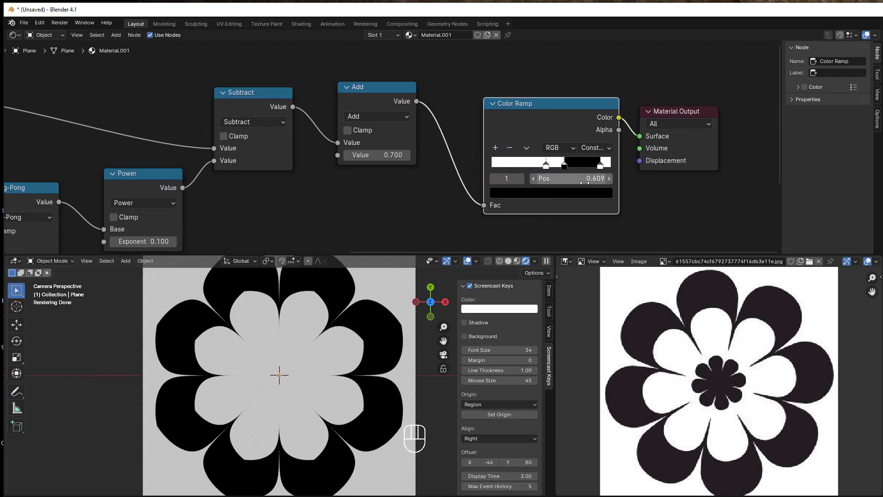
drag(562, 165, 533, 166)
click(495, 147)
click(536, 192)
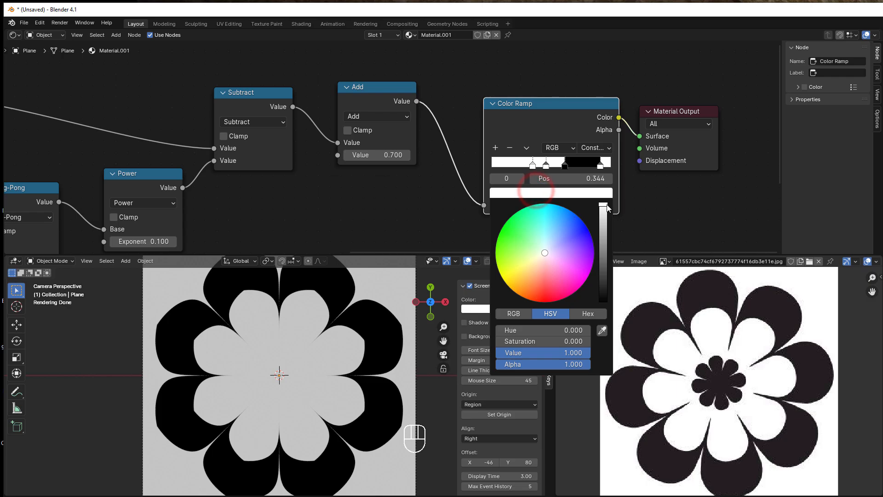
drag(603, 205, 603, 301)
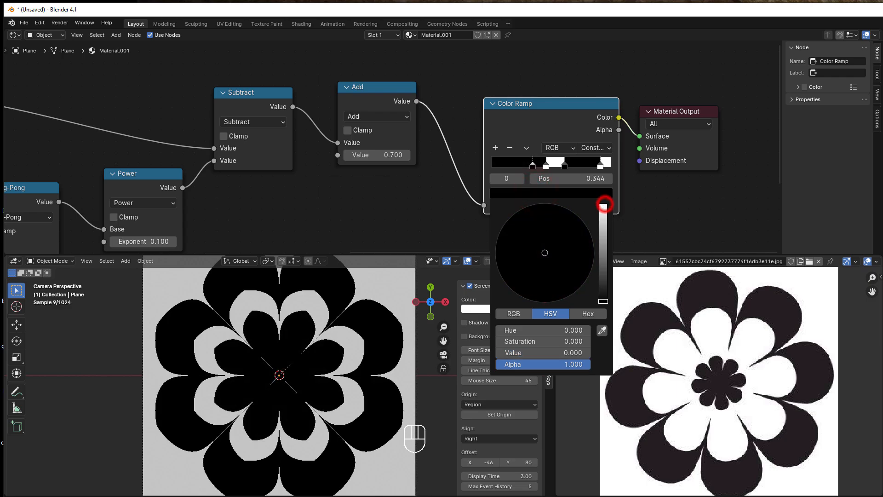
Move the Color Ramp's new black stop to 0.000 and its inner white stop to about 0.257
click(532, 165)
drag(532, 166, 486, 168)
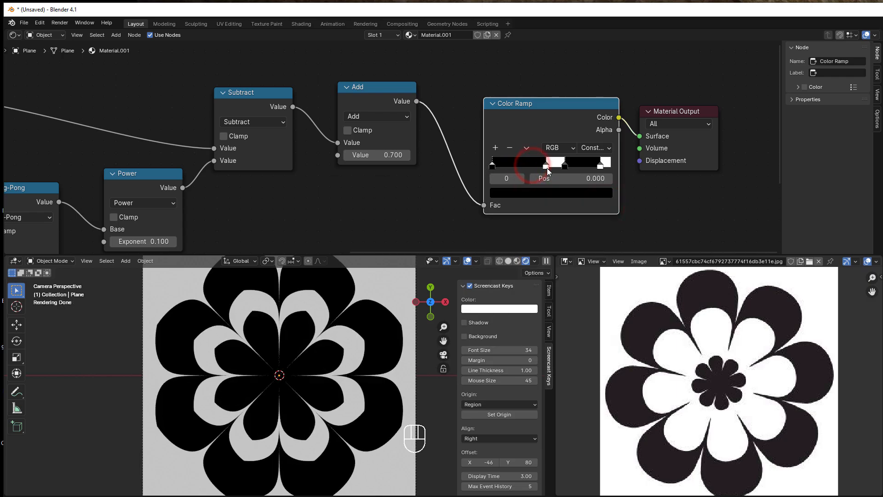
drag(542, 168, 517, 167)
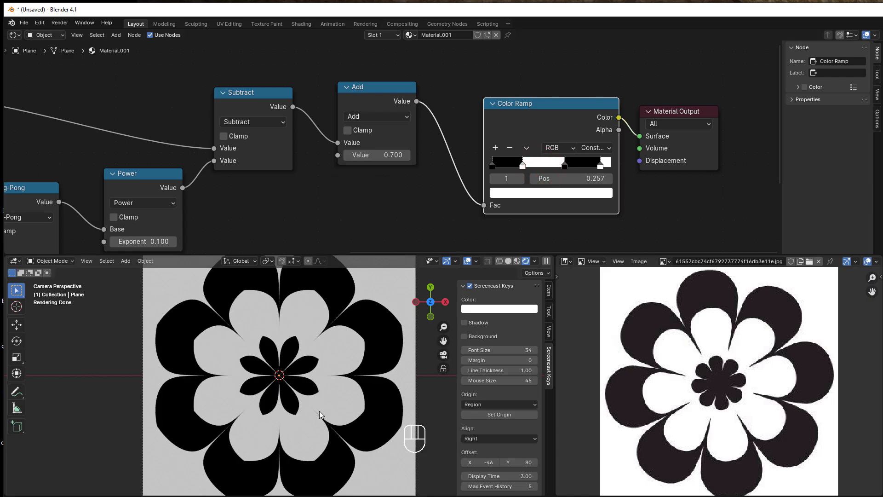
Compare the rendered flower and its node setup with the petals and centre of the reference image
scroll(320, 414, down, 1)
scroll(651, 393, down, 1)
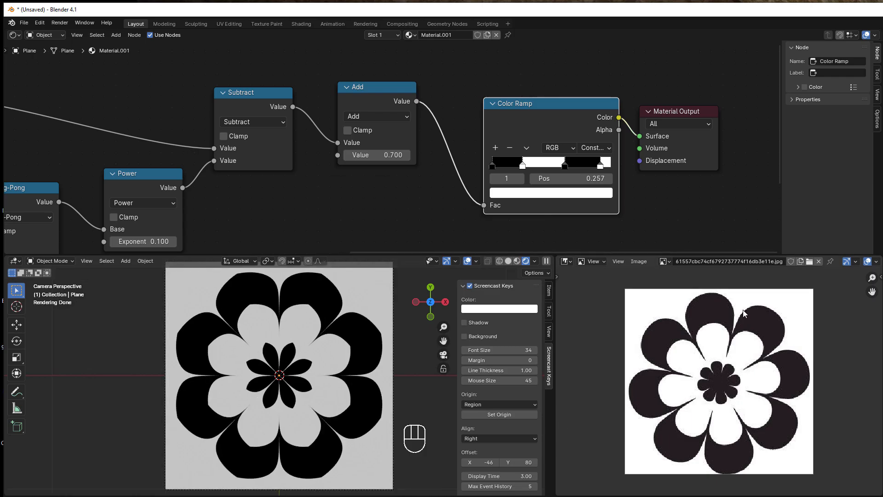
scroll(744, 313, up, 2)
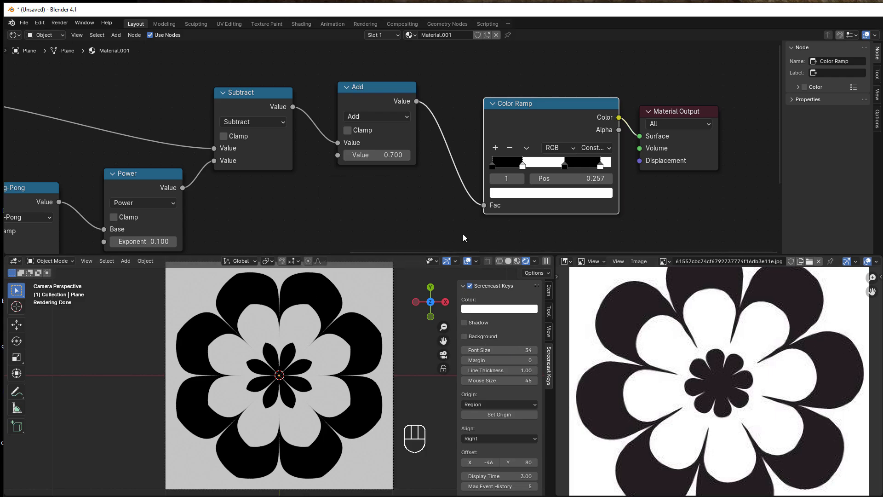
scroll(305, 213, down, 3)
middle_drag(319, 217, 482, 188)
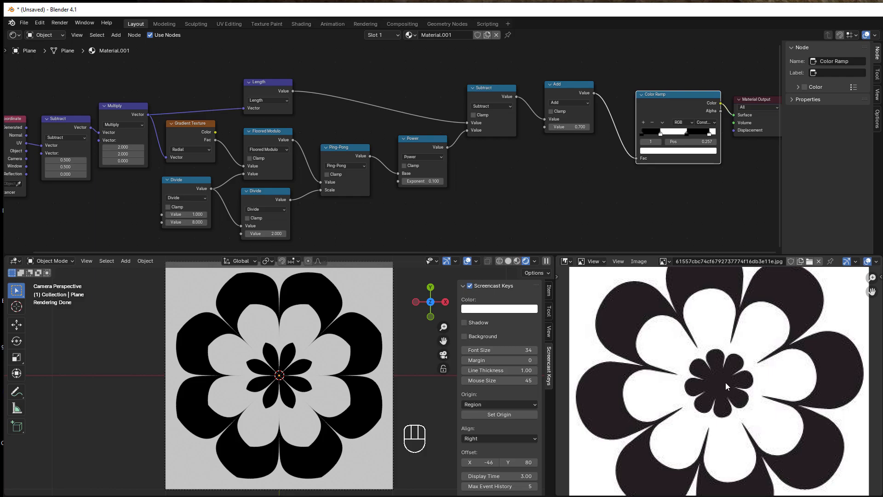
scroll(731, 379, up, 1)
scroll(745, 370, up, 2)
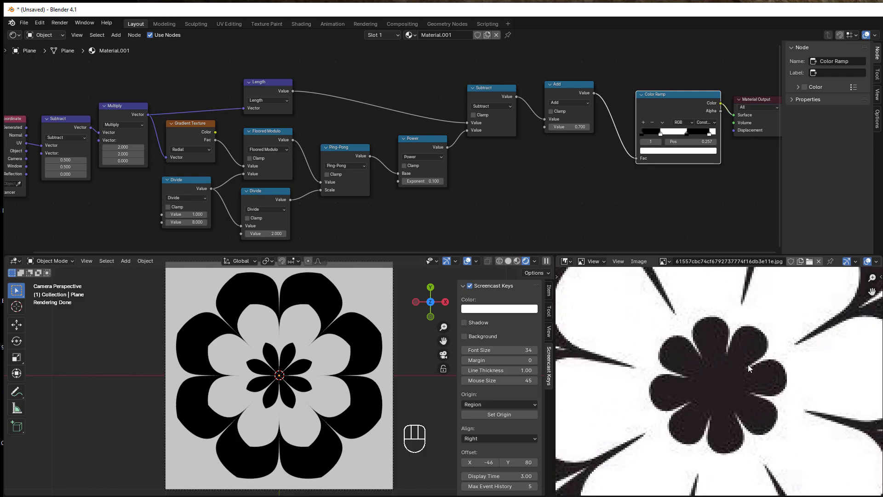
key(Home)
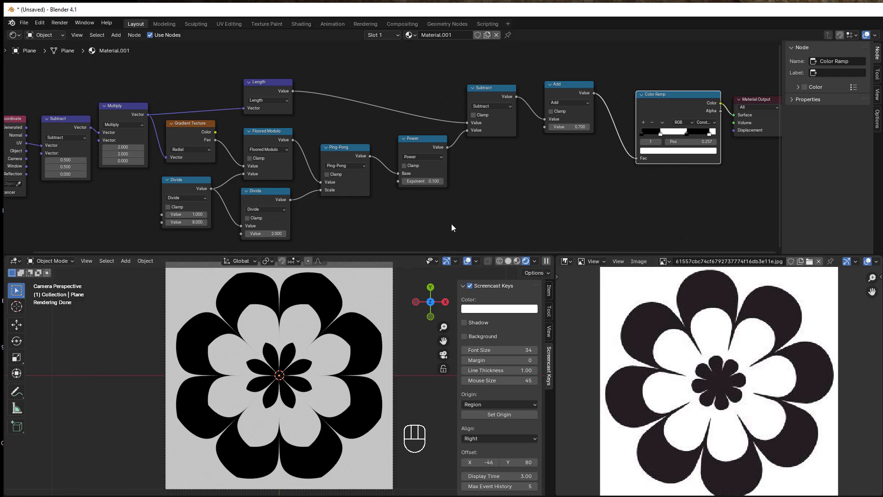
Move the Color Ramp and Material Output nodes up beside Add, and move Texture Coordinate away from the vector Subtract node to make room
drag(650, 109, 632, 76)
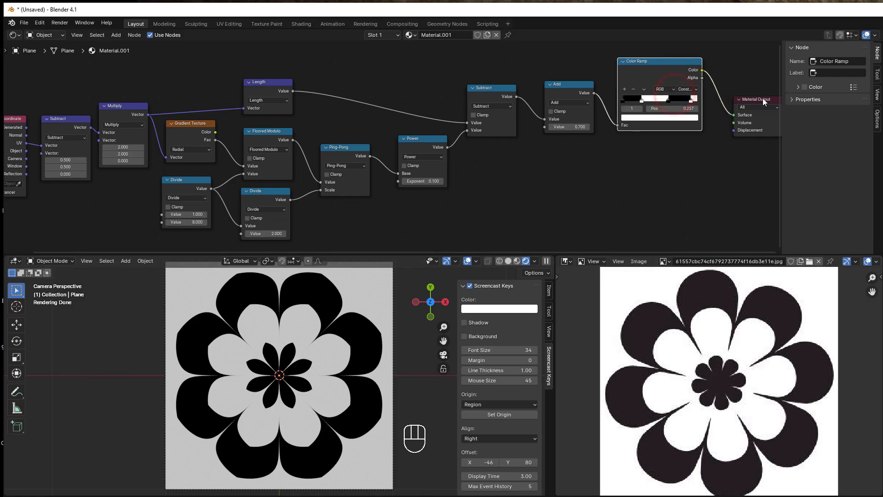
drag(763, 98, 745, 70)
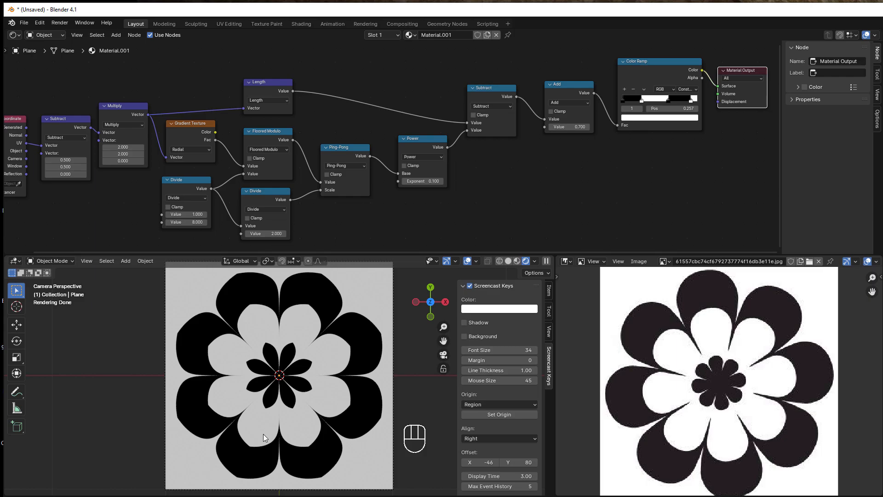
middle_drag(90, 198, 403, 184)
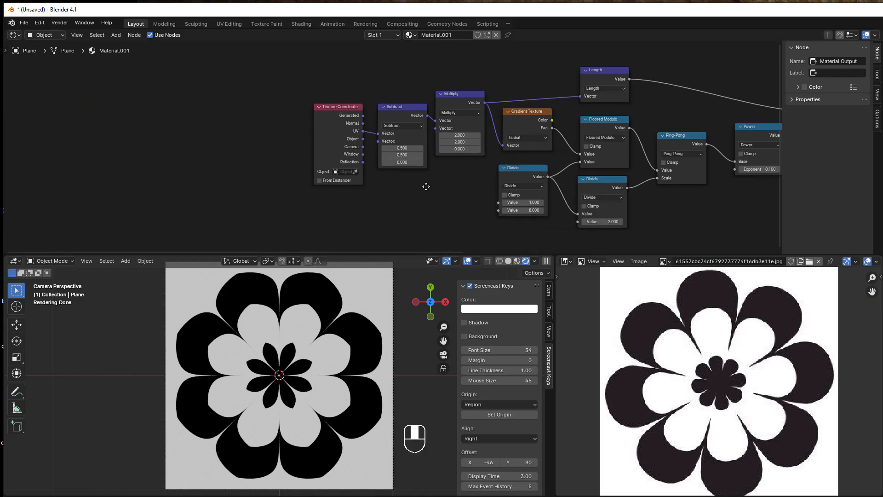
scroll(426, 186, up, 3)
scroll(426, 186, up, 1)
drag(312, 137, 145, 141)
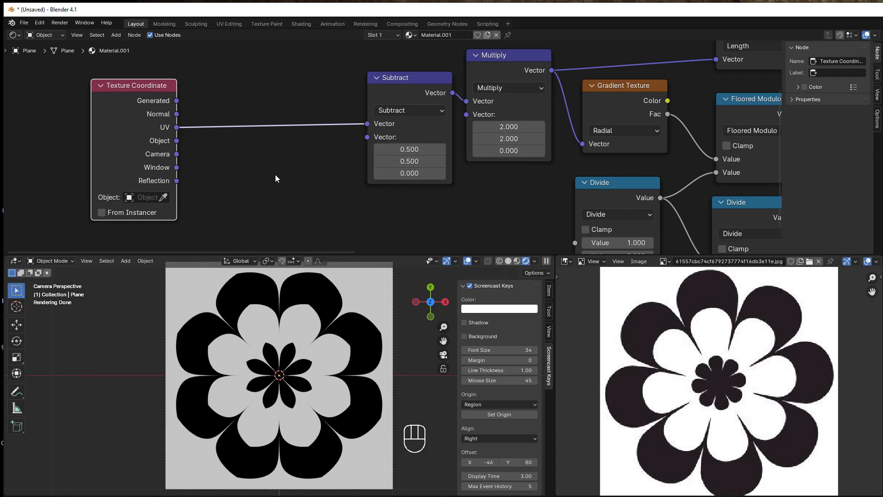
Duplicate the vector Subtract node, insert the copy after Texture Coordinate as a Scale operation, and space the two nodes out
click(391, 81)
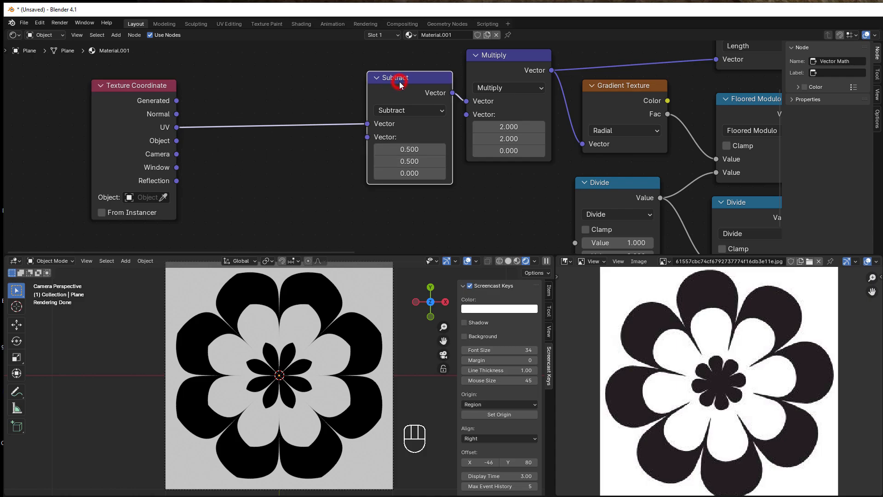
key(shift+d)
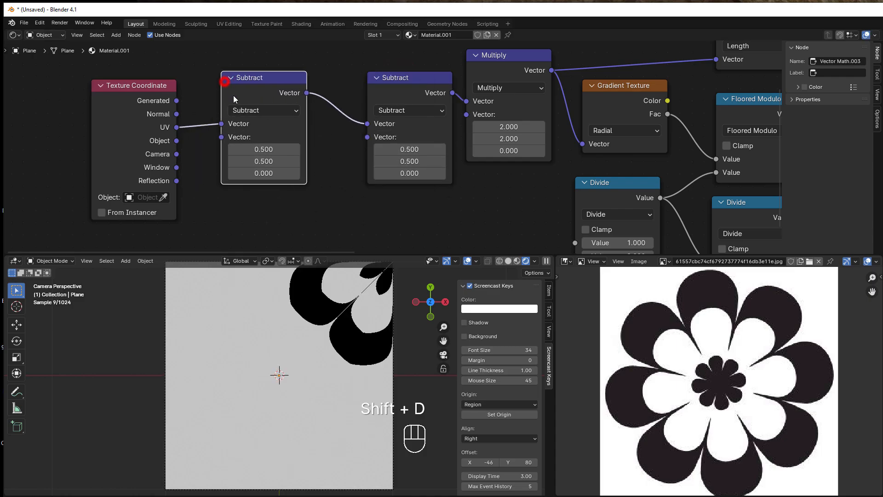
click(224, 82)
click(248, 110)
click(252, 325)
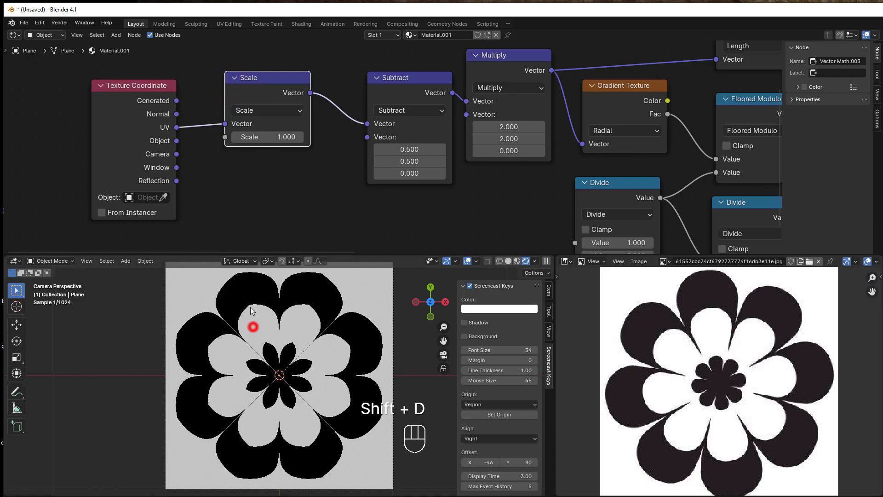
drag(250, 82, 232, 91)
drag(132, 111, 97, 107)
drag(245, 87, 214, 93)
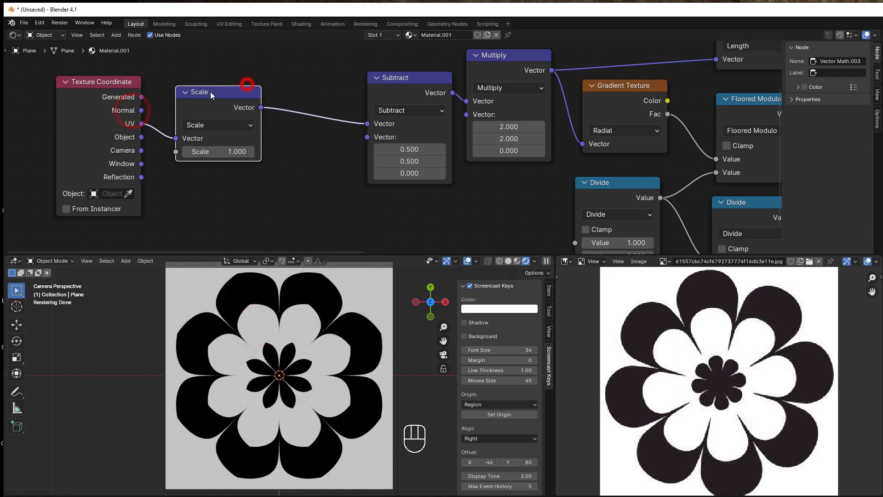
Duplicate the Scale node, insert the copy between Scale and Subtract, and set its operation to Fraction
key(shift+d)
click(316, 87)
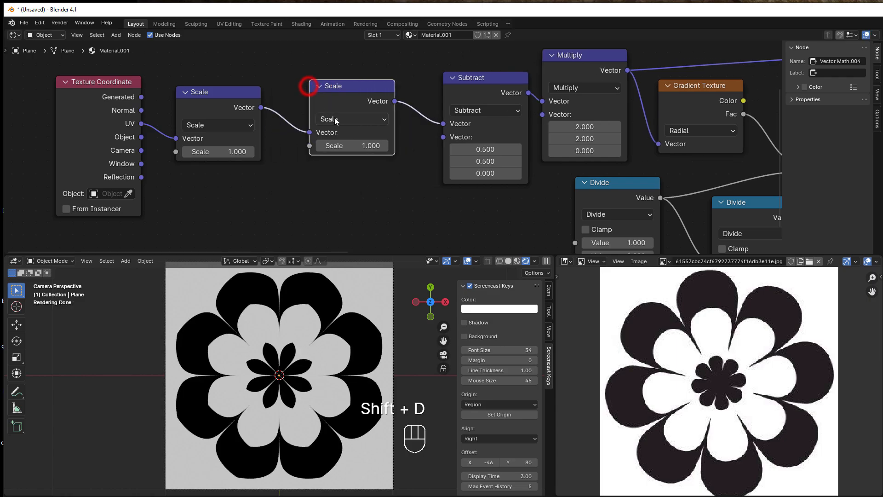
click(343, 118)
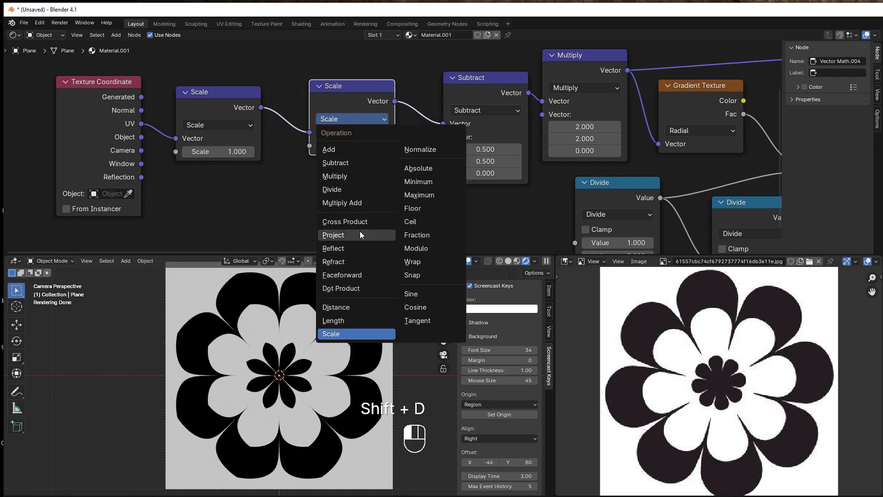
click(412, 235)
Set the Scale node's value to 2 to tile the flower pattern
click(234, 151)
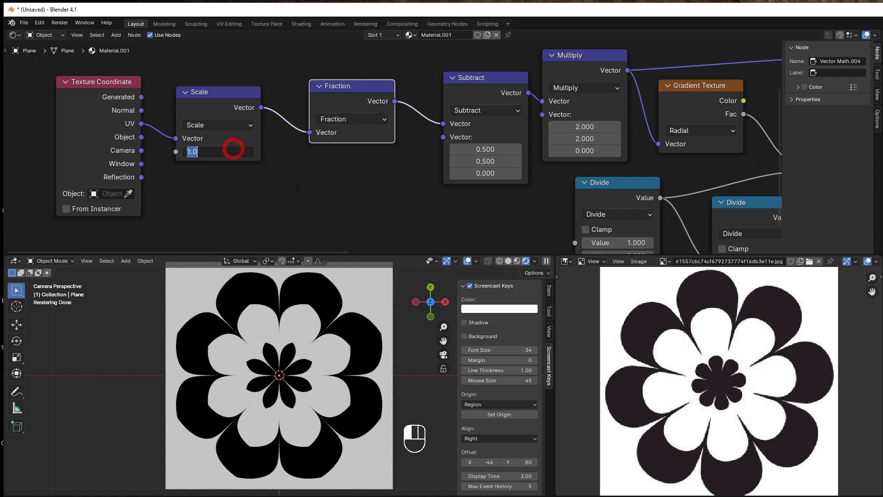
text(2)
key(Return)
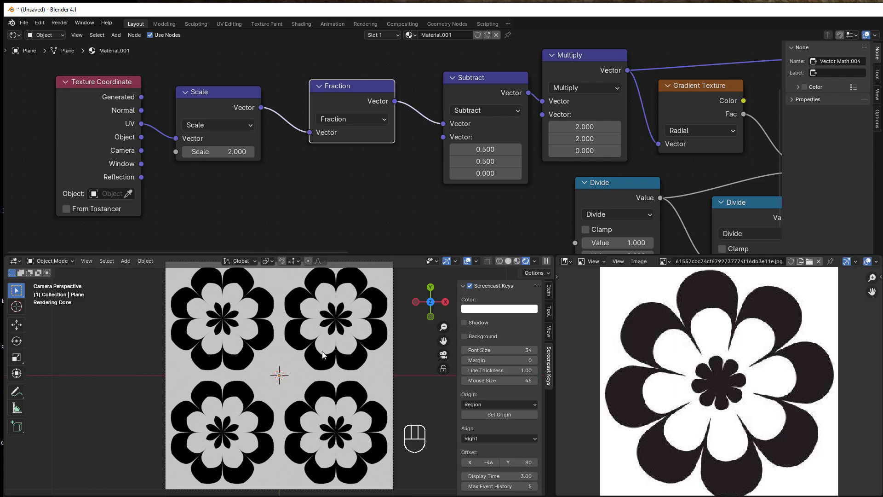
scroll(432, 244, down, 2)
middle_drag(223, 209, 188, 231)
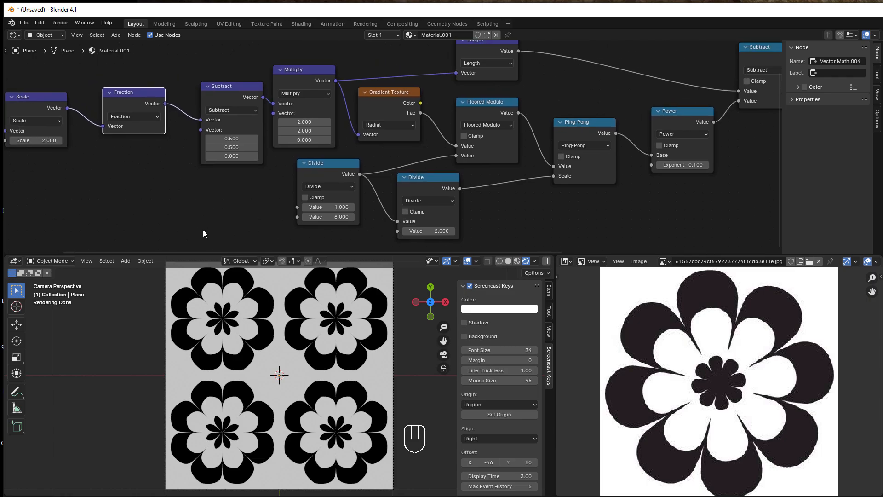
scroll(478, 210, down, 2)
middle_drag(477, 211, 387, 229)
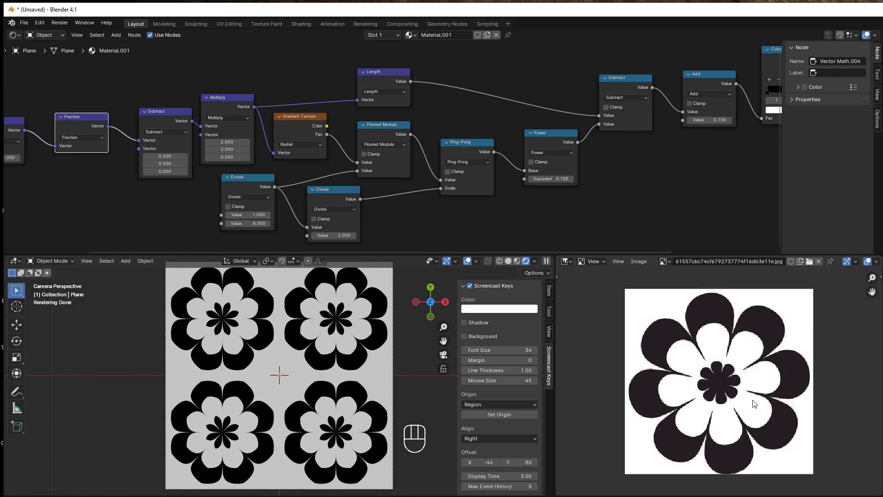
scroll(755, 403, down, 1)
scroll(624, 207, down, 1)
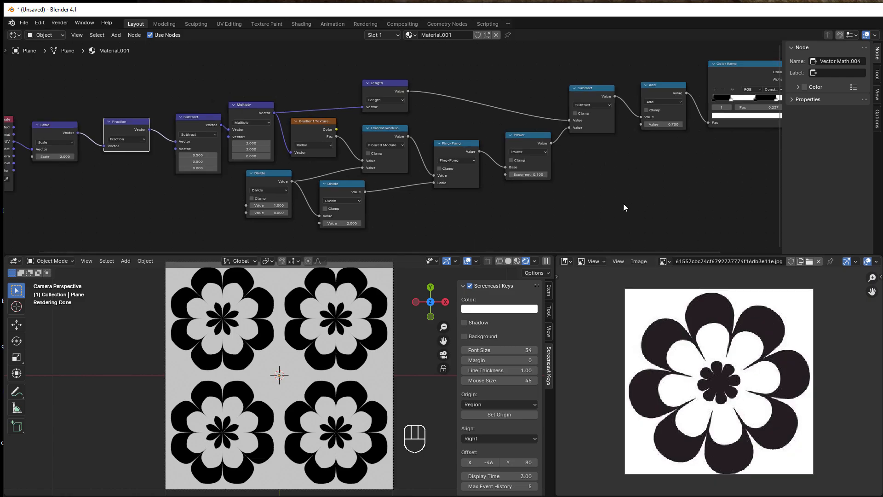